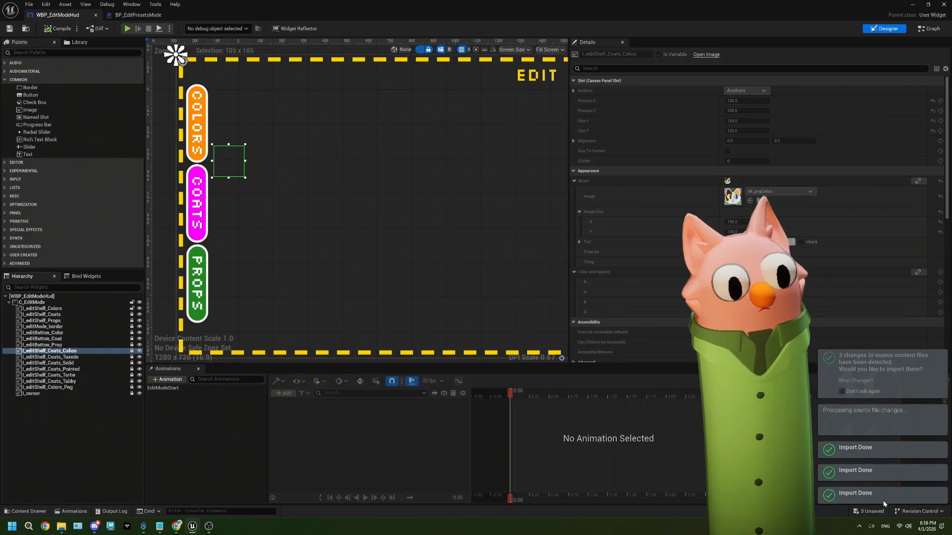
# - Inspect the T_editMode_propIcon_dealwithit texture in the propIcons folder, close it and return to the WBP_EditModeHud designer
pyautogui.click(911, 5)
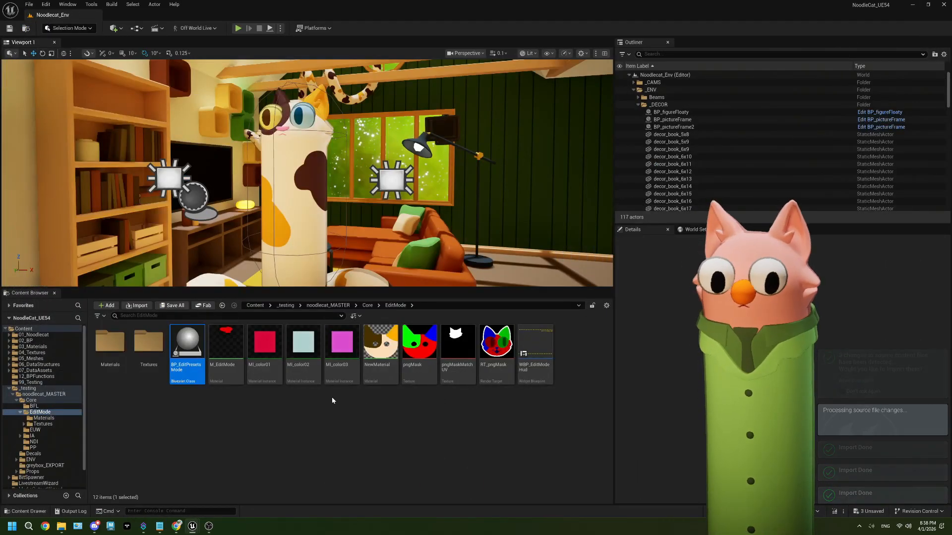
pyautogui.doubleClick(115, 349)
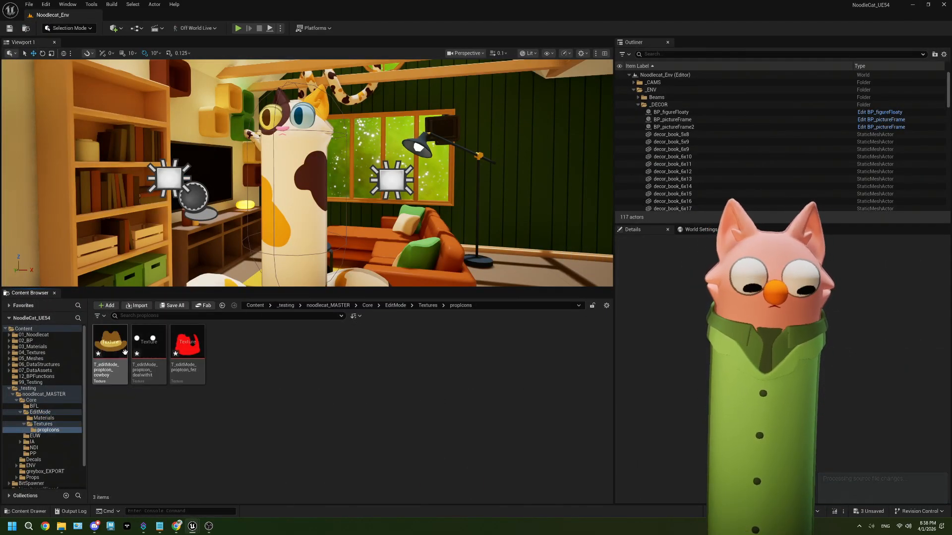
pyautogui.doubleClick(159, 356)
pyautogui.scroll(4, 358, 278)
pyautogui.scroll(5, 357, 278)
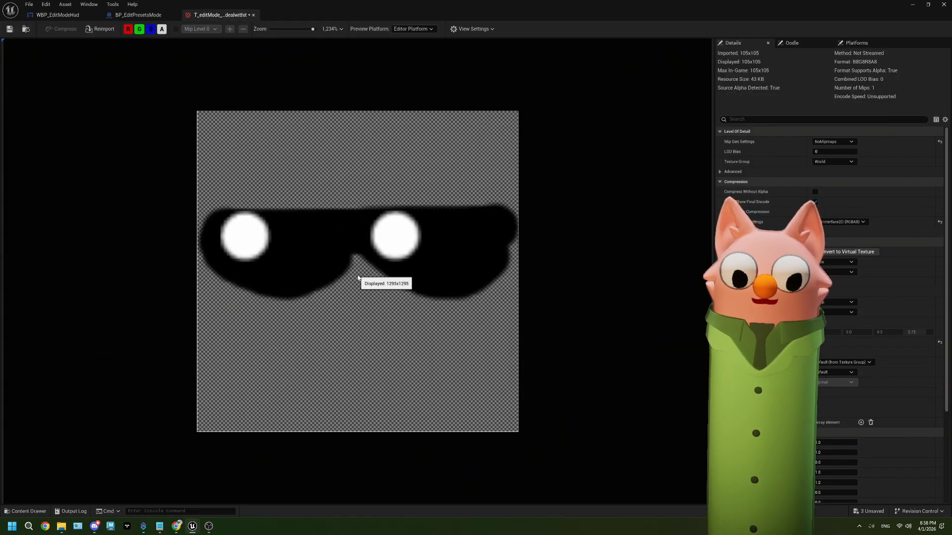
pyautogui.click(253, 15)
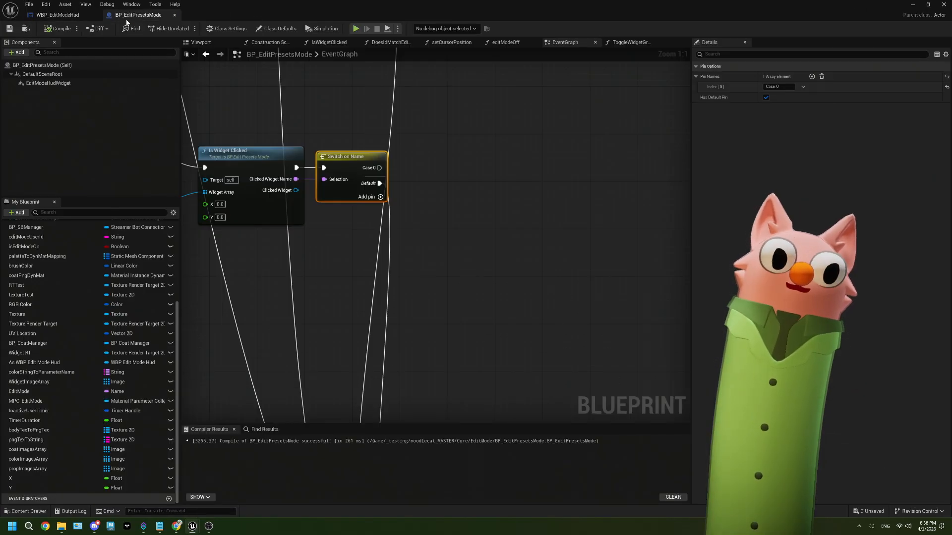
pyautogui.click(57, 15)
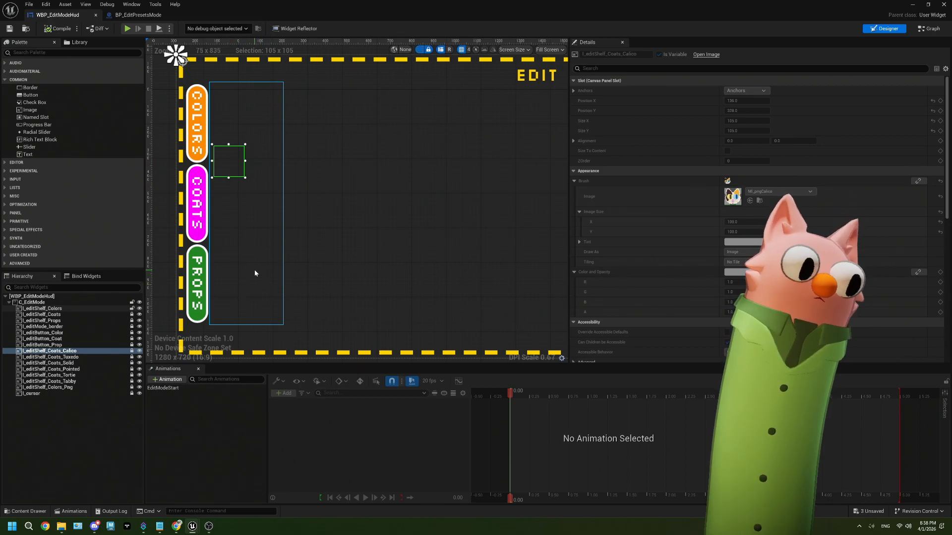
# - Duplicate the I_editShelf_Coats_Tabby image in the widget hierarchy
pyautogui.click(92, 371)
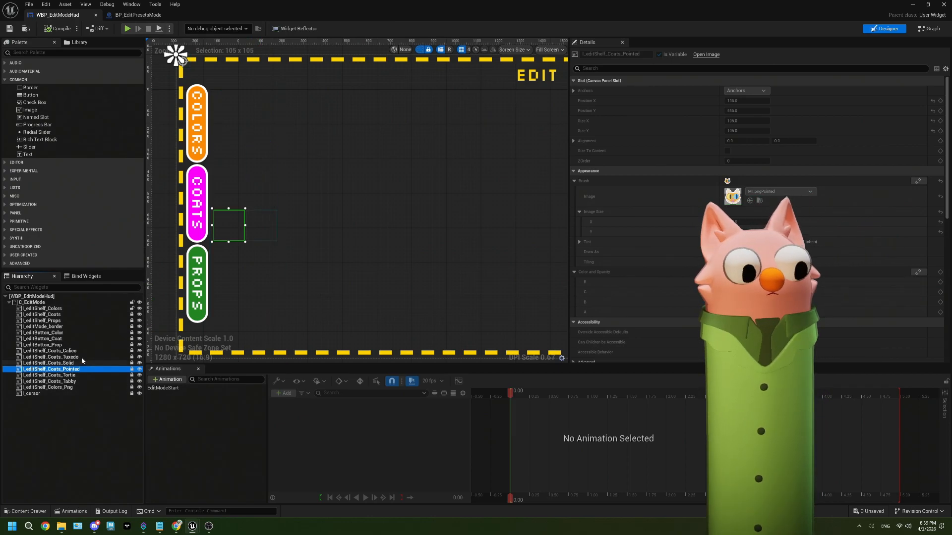
pyautogui.rightClick(77, 409)
pyautogui.click(64, 408)
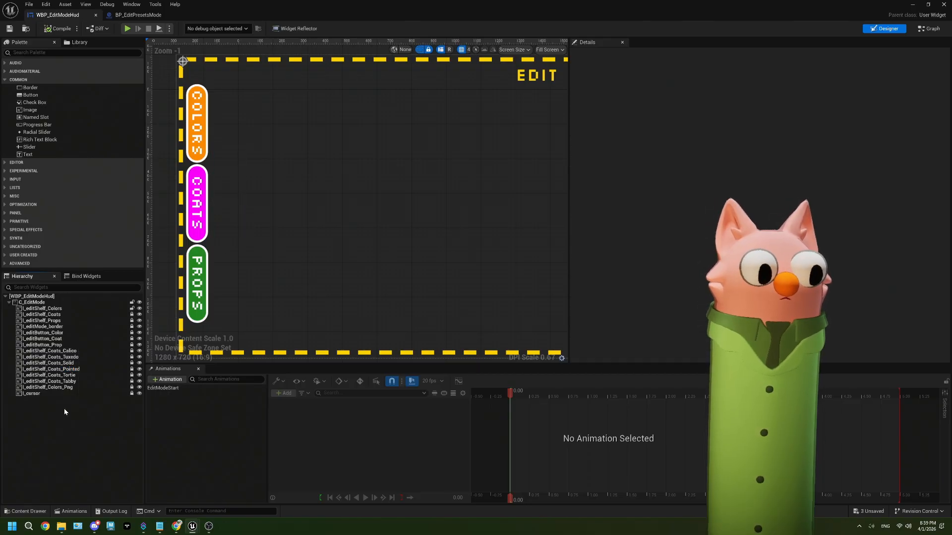
pyautogui.click(48, 387)
pyautogui.rightClick(47, 390)
pyautogui.click(33, 400)
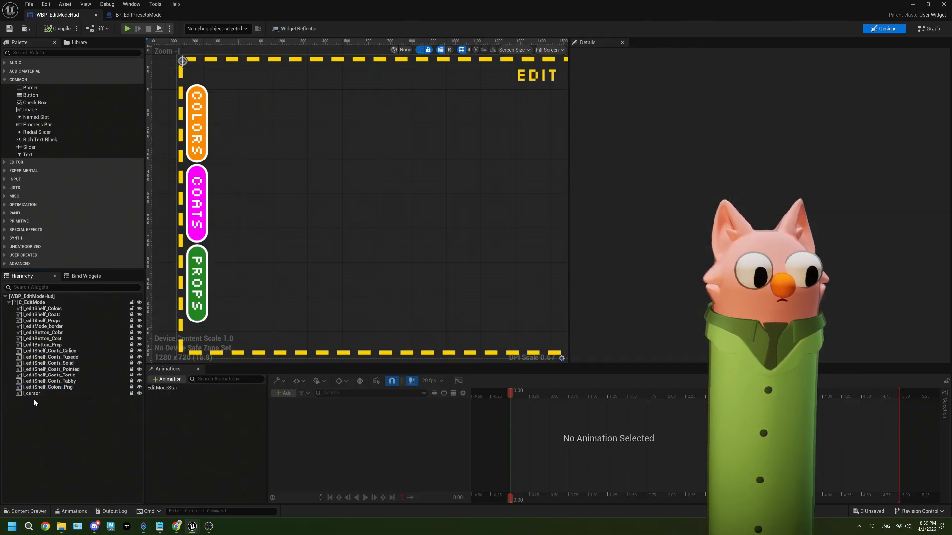
pyautogui.click(55, 382)
pyautogui.rightClick(56, 386)
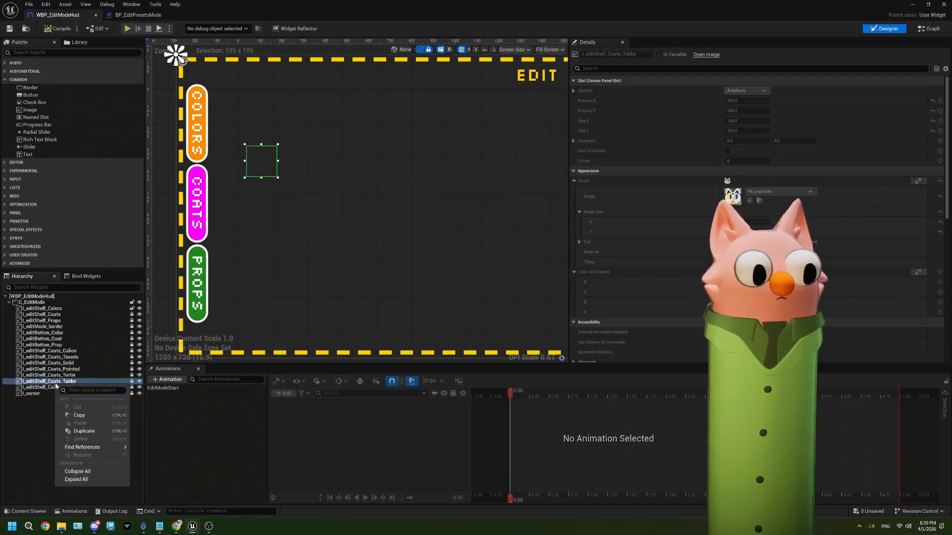
pyautogui.click(85, 431)
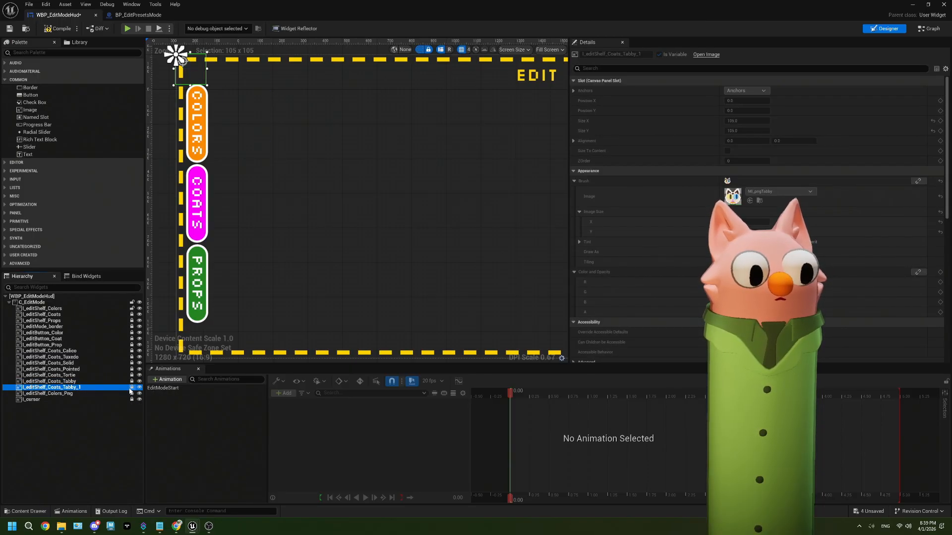
# - Rename the duplicated Tabby image as I_editShelf_Props_Slot01
pyautogui.click(78, 389)
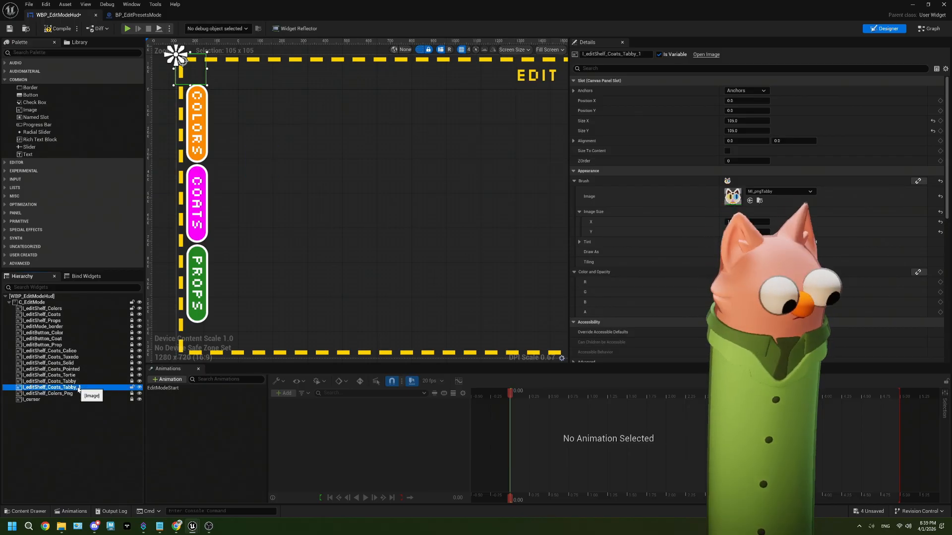
pyautogui.click(78, 388)
pyautogui.press('End')
pyautogui.press('BackSpace')
pyautogui.press('BackSpace')
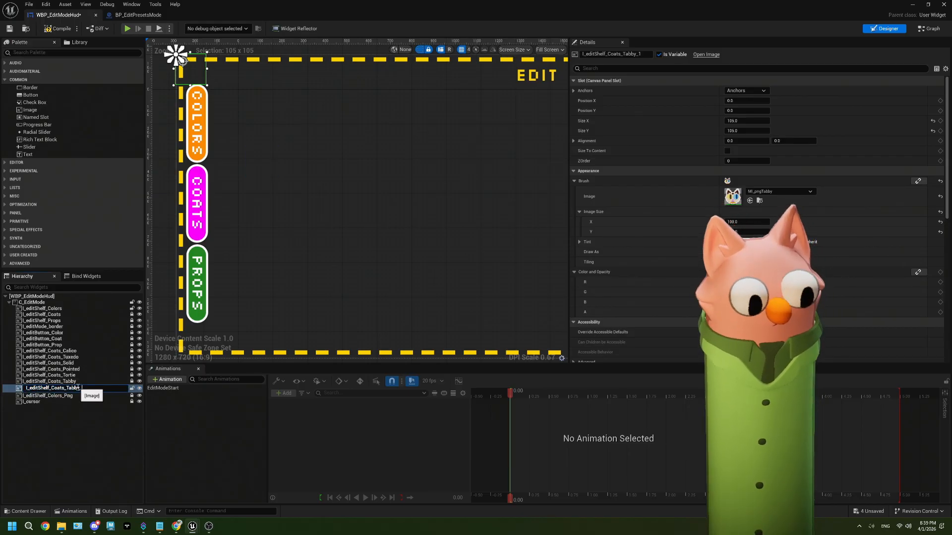
pyautogui.press('BackSpace')
pyautogui.press('BackSpace')
pyautogui.press('BackSpace')
pyautogui.press('BackSpace')
pyautogui.press('BackSpace')
pyautogui.press('BackSpace')
pyautogui.press('BackSpace')
pyautogui.press('BackSpace')
pyautogui.press('BackSpace')
pyautogui.write('Props_Slo')
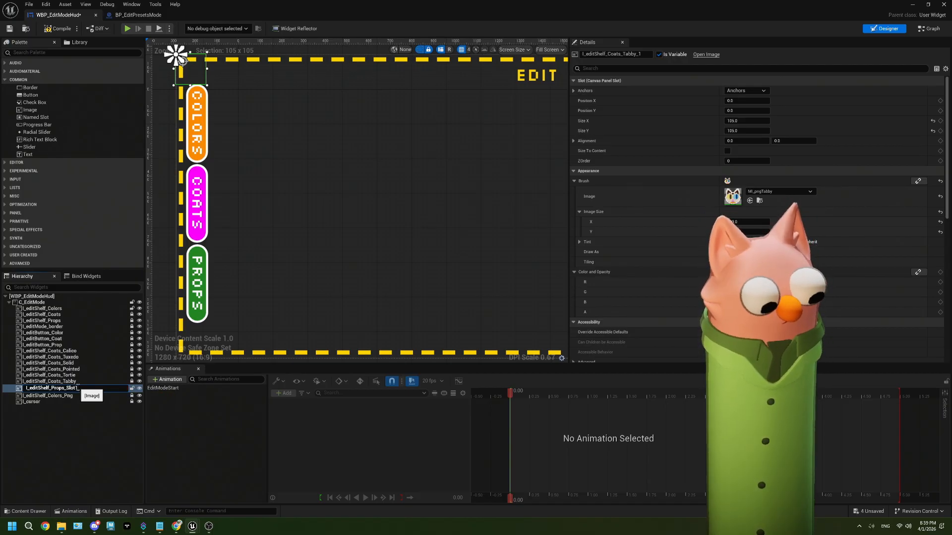
pyautogui.write('t0')
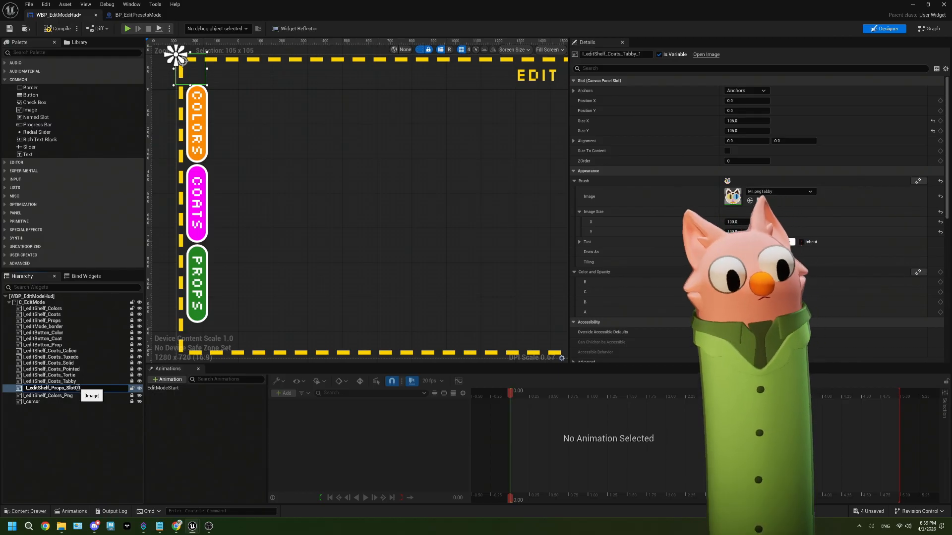
pyautogui.write('1')
pyautogui.press('Return')
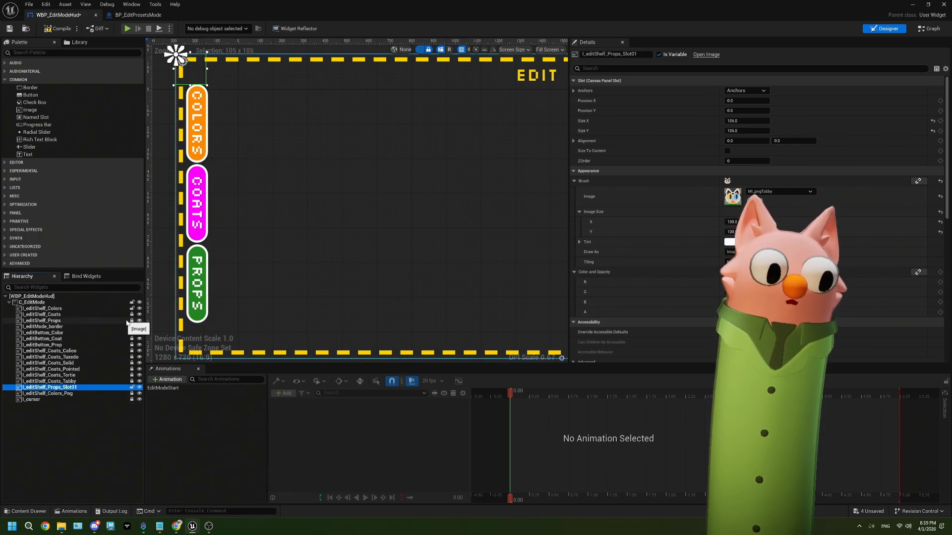
# - Set the render opacity of I_editShelf_Props_Slot01 to 1
pyautogui.scroll(-10, 645, 233)
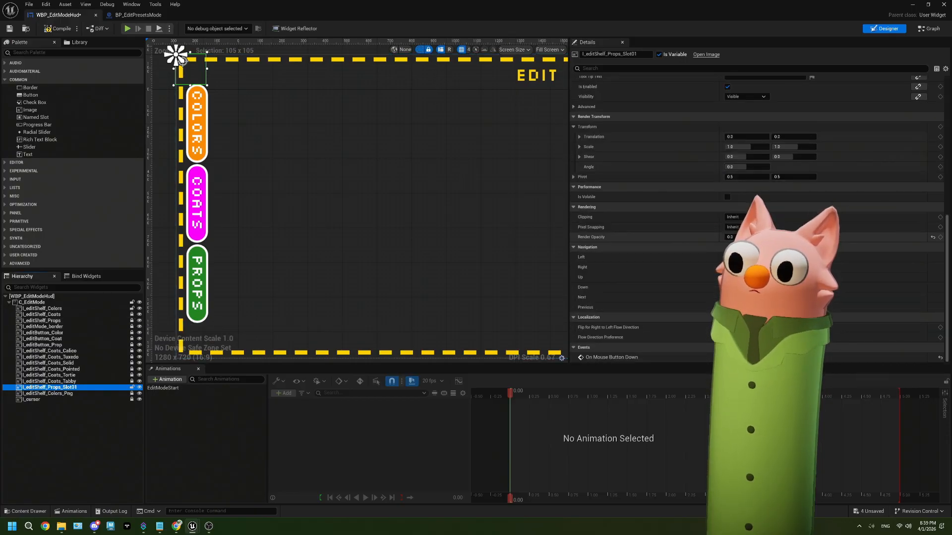
pyautogui.click(735, 237)
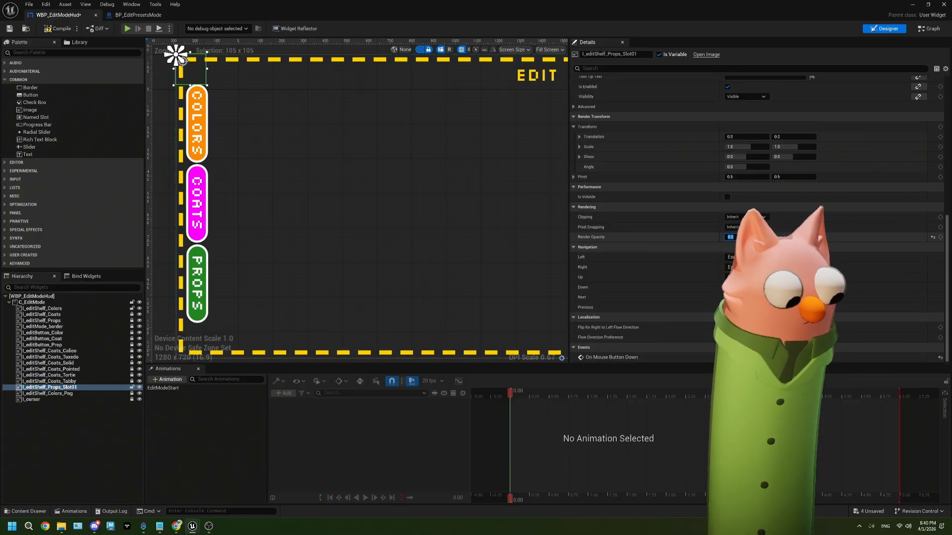
pyautogui.write('1')
pyautogui.press('Return')
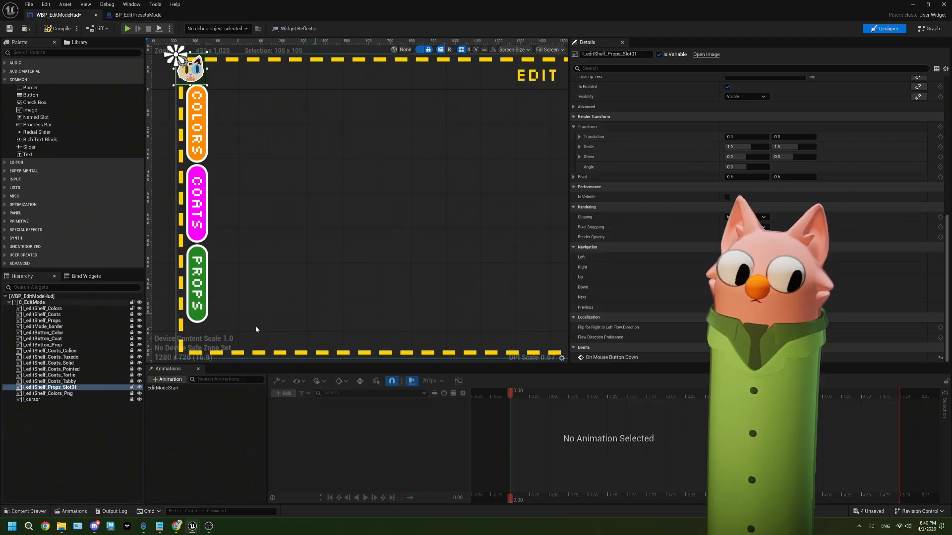
# - Unlock I_editShelf_Props, reset its render opacity to the default, and place the Slot01 icon on the green shelf at about Y 296
pyautogui.click(78, 332)
pyautogui.click(77, 321)
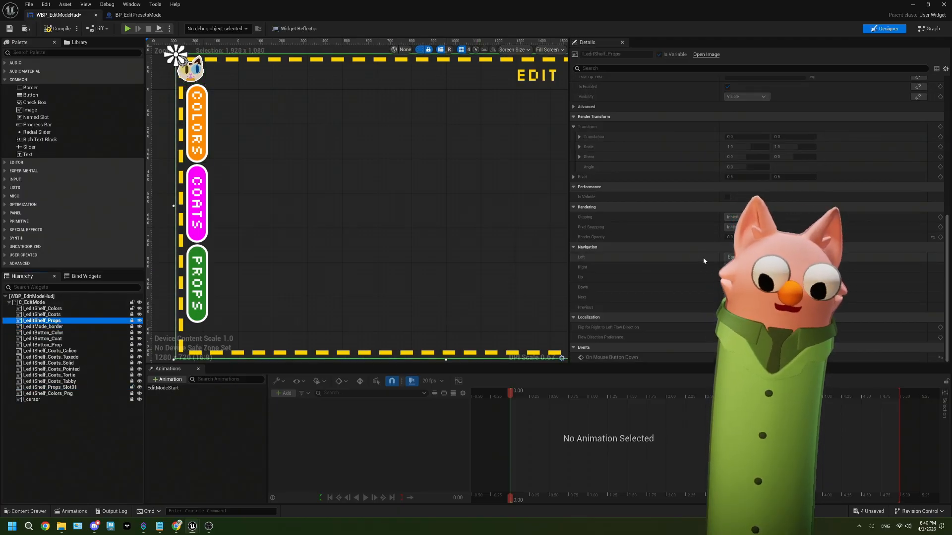
pyautogui.click(132, 321)
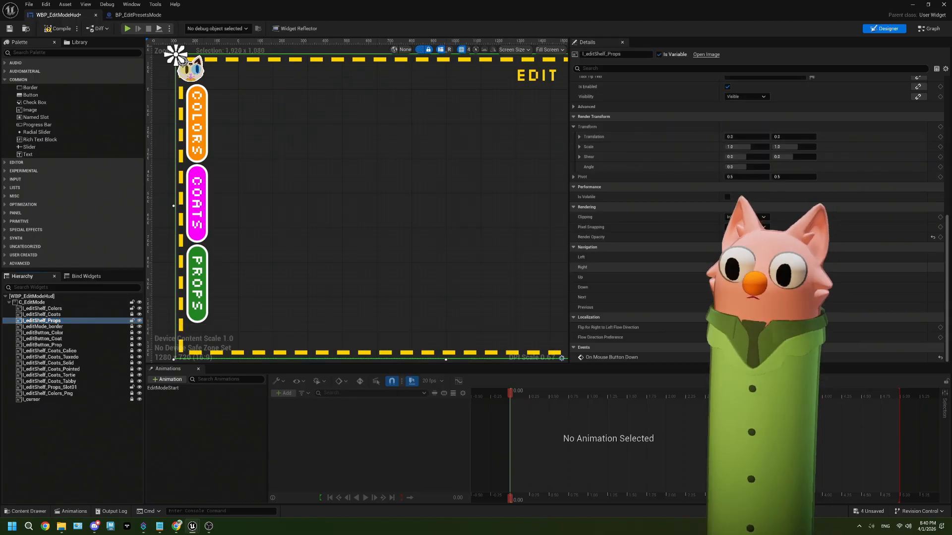
pyautogui.click(932, 237)
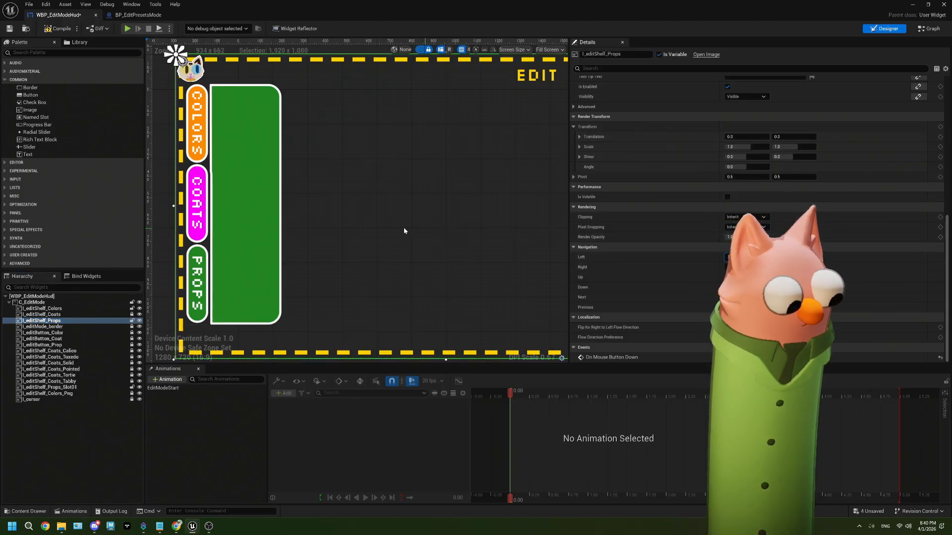
pyautogui.moveTo(198, 75); pyautogui.dragTo(236, 156)
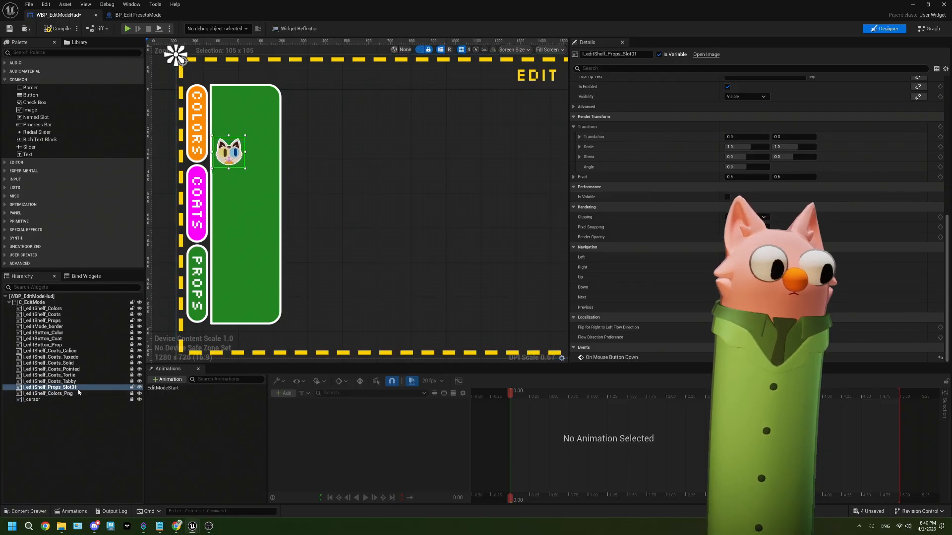
# - Duplicate I_editShelf_Props_Slot01 and rename the copy as I_editShelf_Props_Slot02
pyautogui.rightClick(78, 390)
pyautogui.click(104, 436)
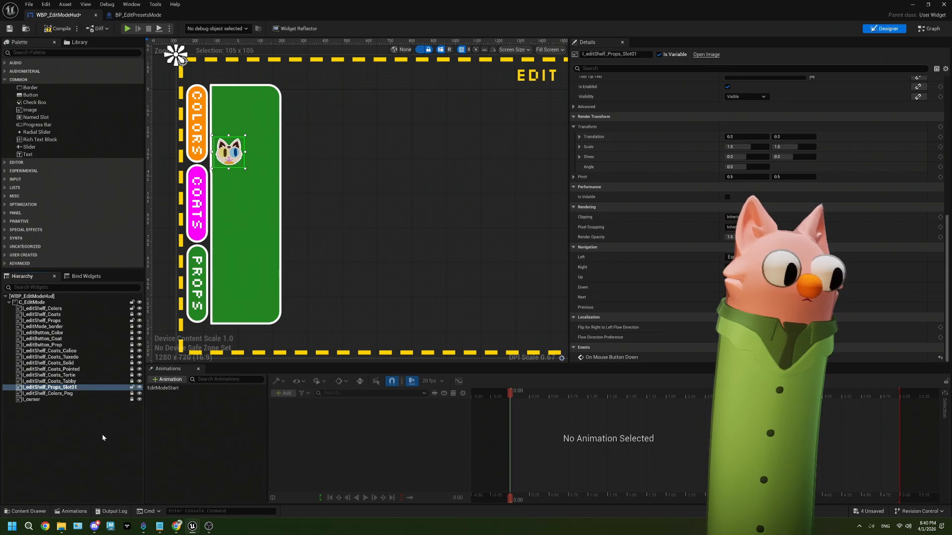
pyautogui.doubleClick(85, 394)
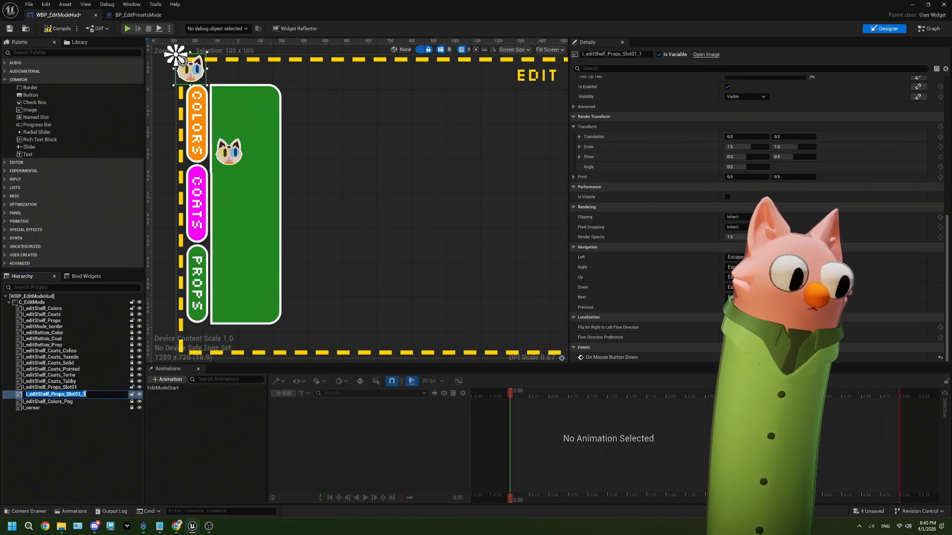
pyautogui.click(84, 394)
pyautogui.press('BackSpace')
pyautogui.press('BackSpace')
pyautogui.press('BackSpace')
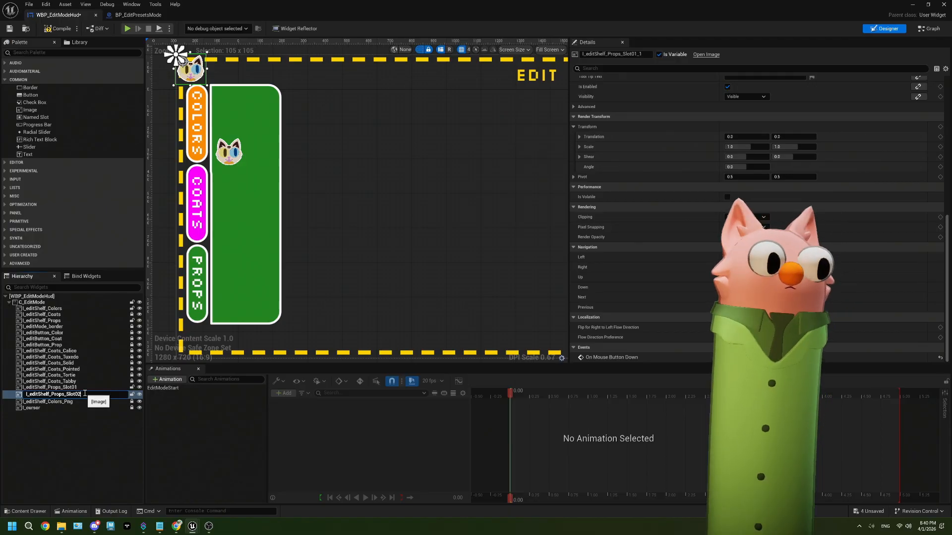
pyautogui.press('Return')
# - Place the Slot02 icon on the green shelf, directly to the right of the Slot01 icon at about Y 296
pyautogui.click(85, 395)
pyautogui.moveTo(200, 74); pyautogui.dragTo(268, 155)
pyautogui.scroll(5, 256, 150)
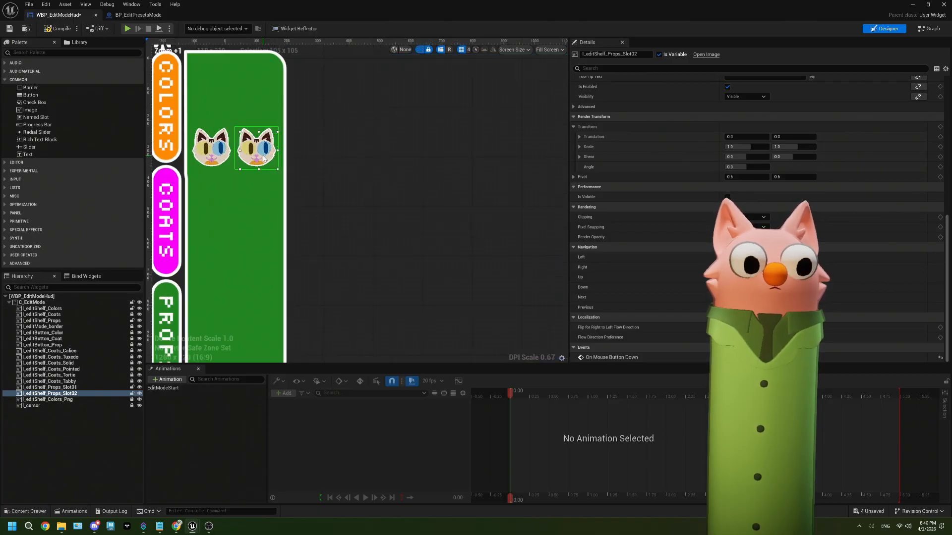
pyautogui.scroll(-3, 252, 148)
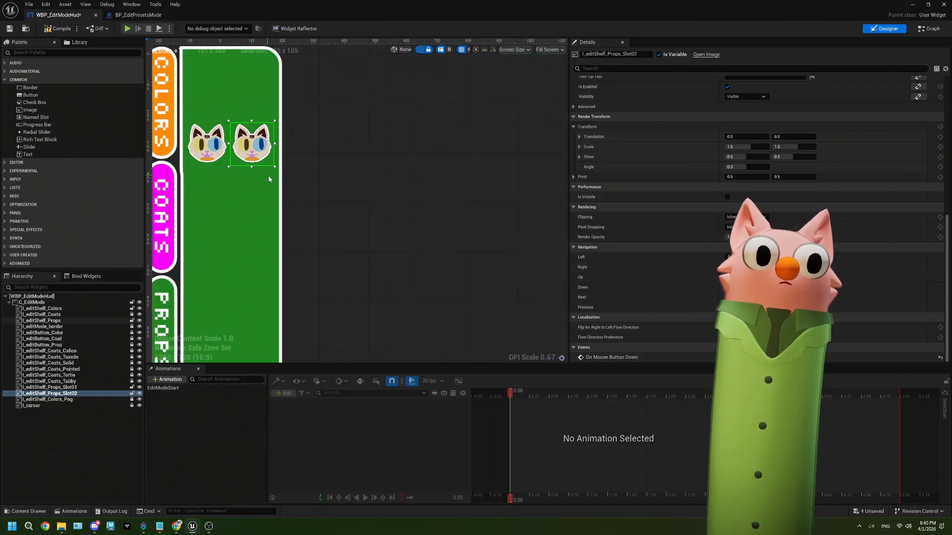
pyautogui.scroll(-2, 242, 117)
pyautogui.scroll(4, 236, 106)
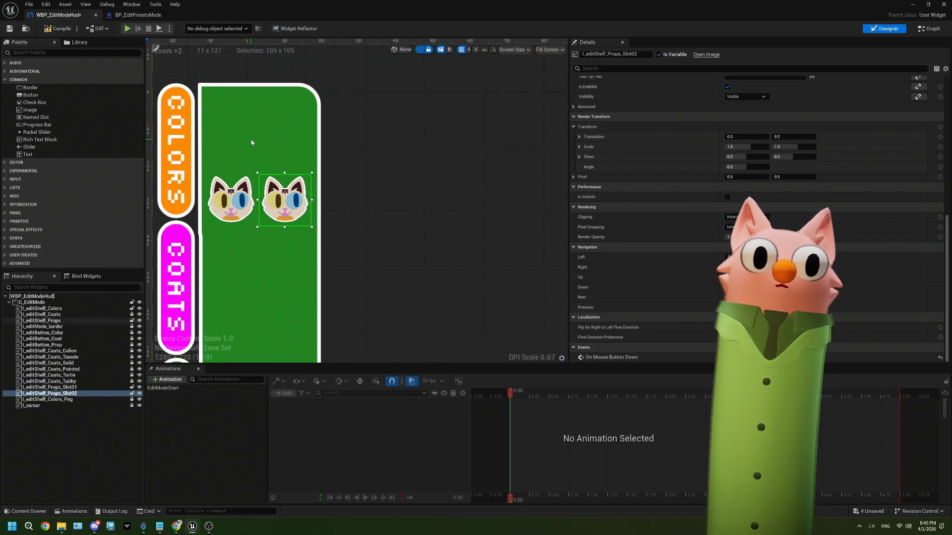
pyautogui.scroll(-4, 276, 165)
pyautogui.scroll(2, 276, 165)
pyautogui.scroll(-1, 277, 165)
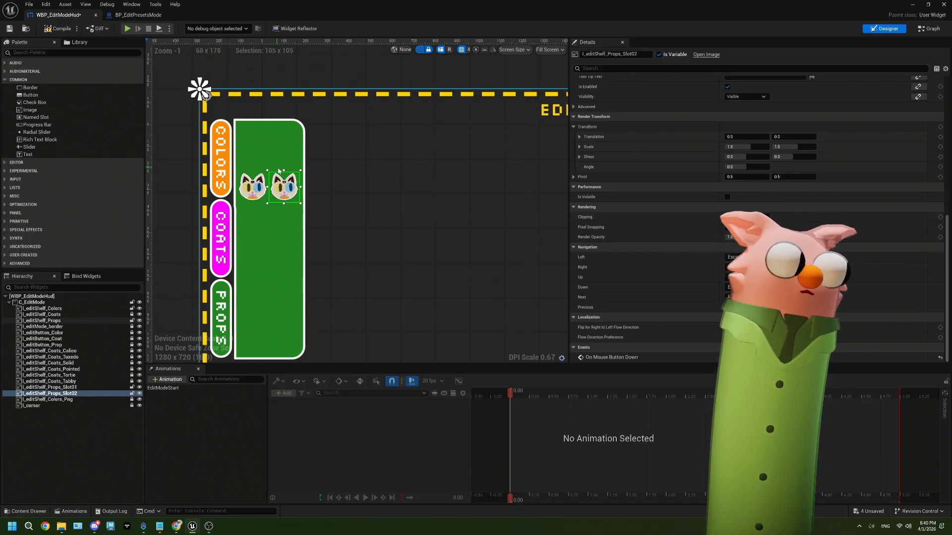
pyautogui.scroll(1, 278, 169)
pyautogui.moveTo(356, 303); pyautogui.dragTo(353, 276)
pyautogui.hotkey('ctrl', 'z')
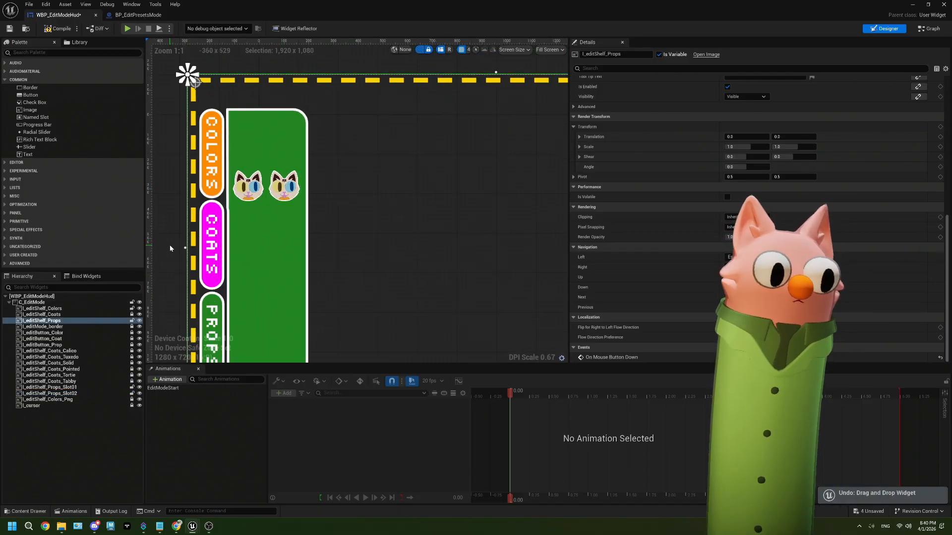
pyautogui.click(174, 279)
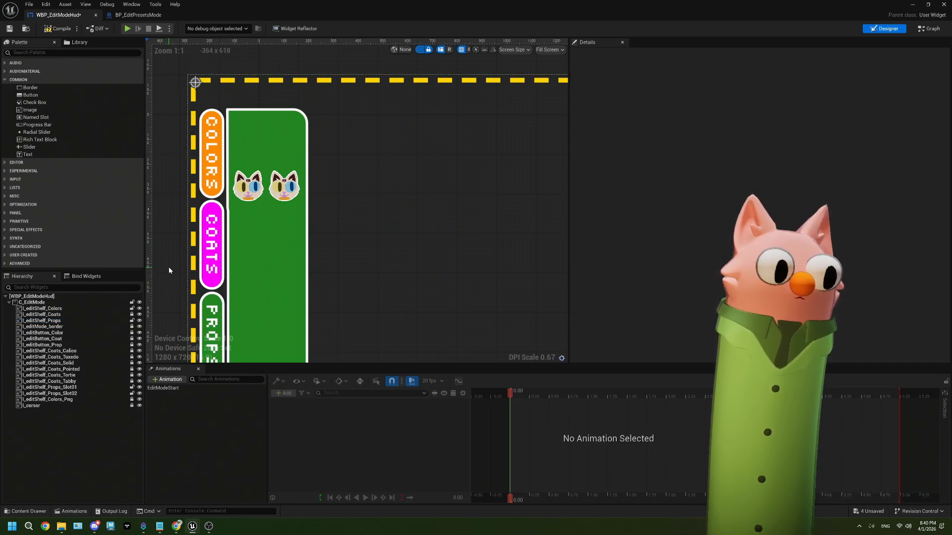
# - Nudge the Slot02 icon slightly away from Slot01, to about position X 252
pyautogui.moveTo(173, 282); pyautogui.dragTo(245, 279, button='right')
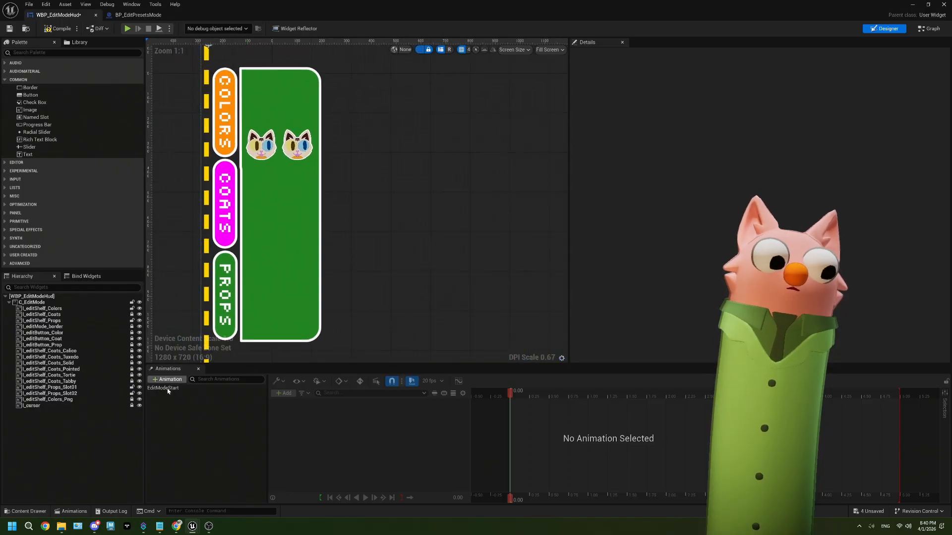
pyautogui.click(84, 387)
pyautogui.keyDown('shift'); pyautogui.click(82, 394); pyautogui.keyUp('shift')
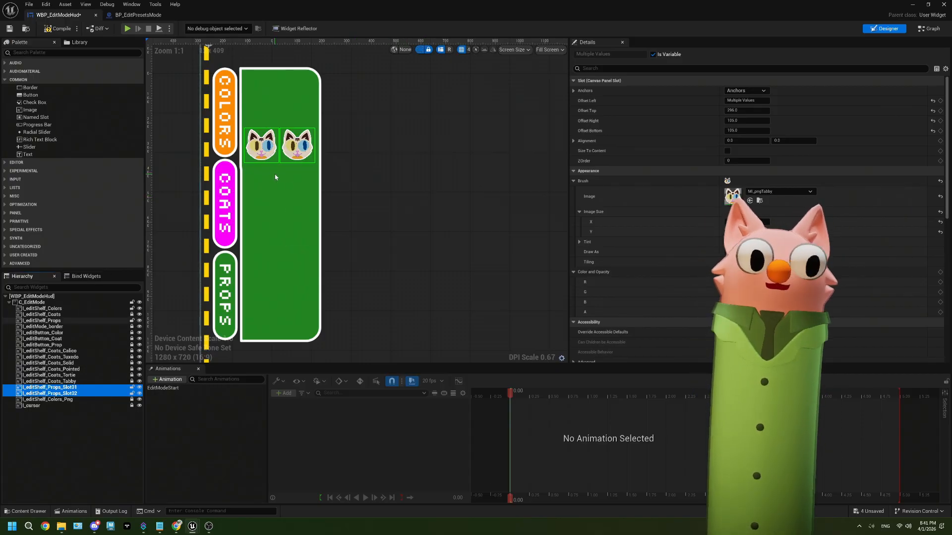
pyautogui.click(293, 150)
pyautogui.moveTo(293, 150); pyautogui.dragTo(295, 151)
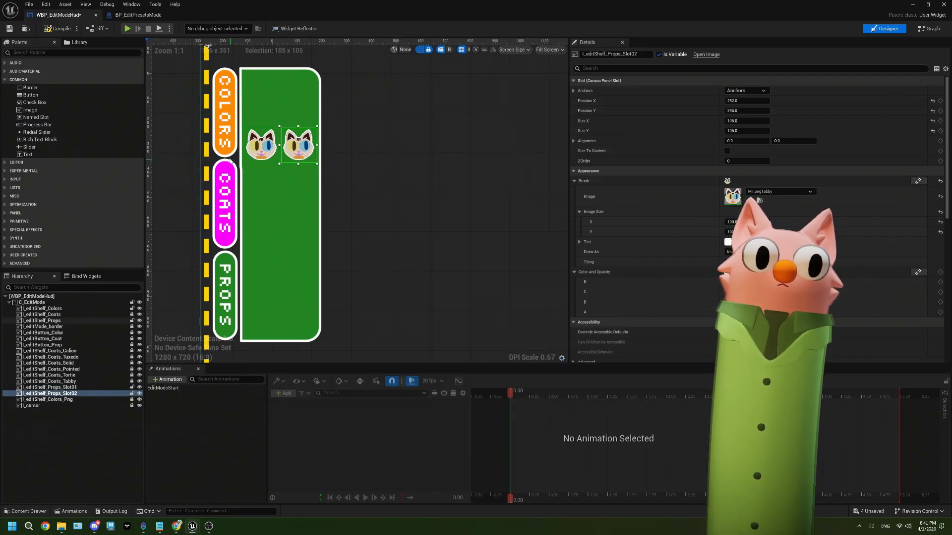
# - Compare the placement of the two prop icons and set the Position X of I_editShelf_Props_Slot02 to 250
pyautogui.click(251, 147)
pyautogui.click(293, 151)
pyautogui.click(267, 148)
pyautogui.click(293, 150)
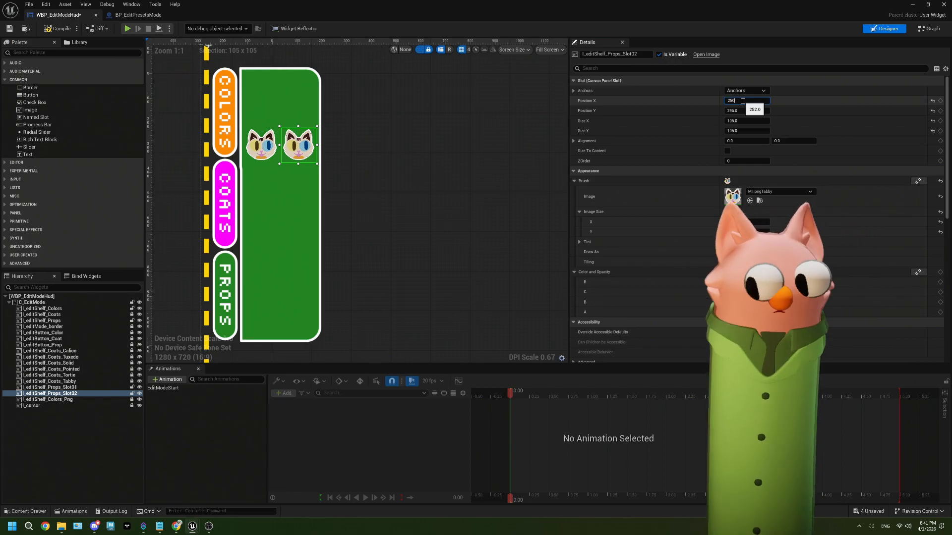
pyautogui.press('Tab')
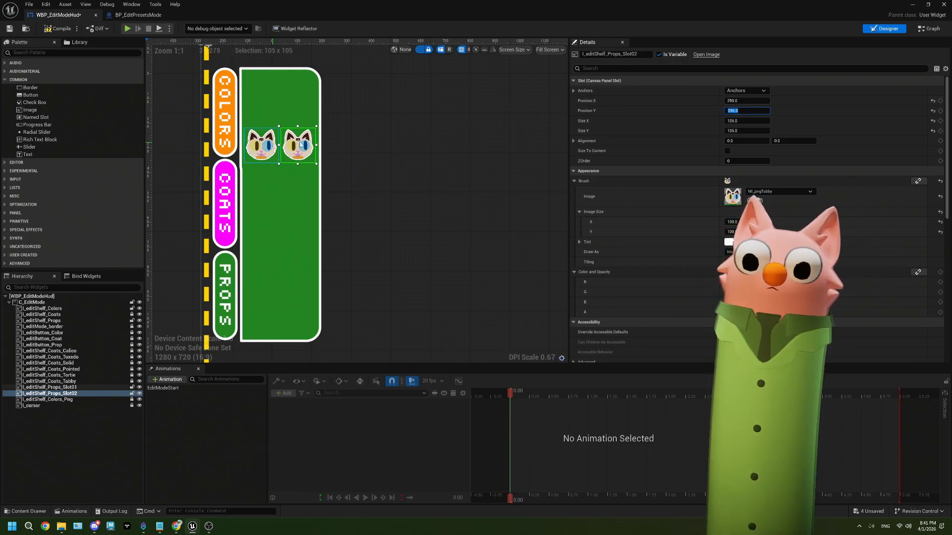
# - Set the Position X of I_editShelf_Props_Slot01 to 135
pyautogui.click(262, 146)
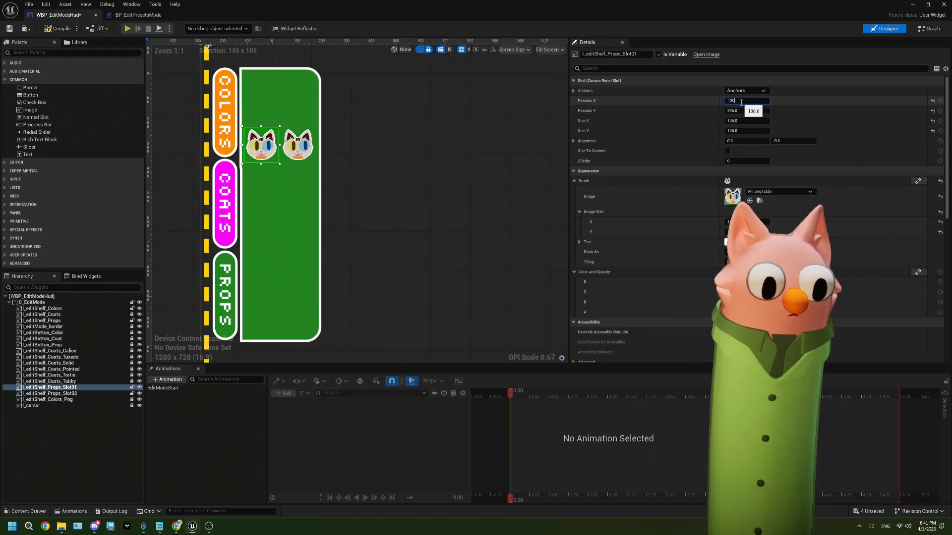
pyautogui.press('Tab')
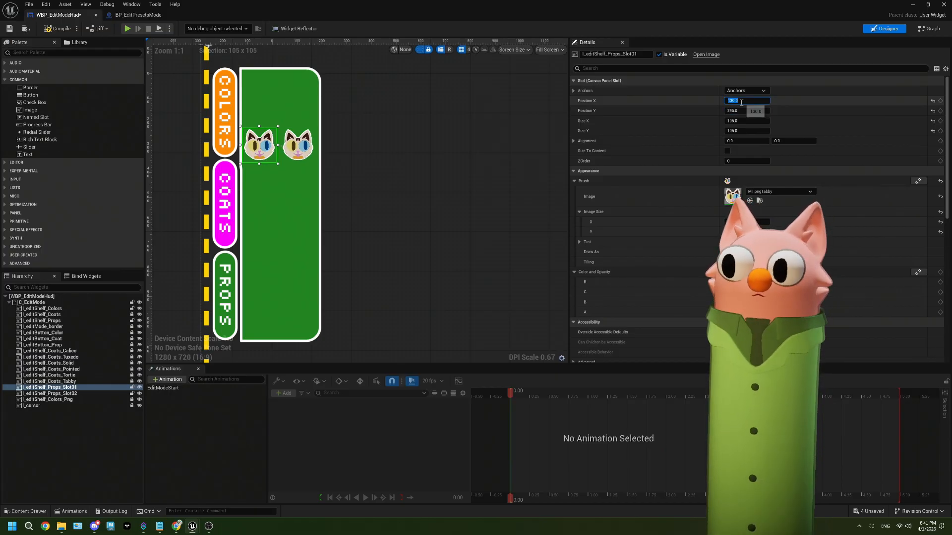
pyautogui.click(742, 102)
pyautogui.write('135')
pyautogui.press('Tab')
# - Set the Position Y of both the Slot02 and Slot01 icons to 300
pyautogui.click(300, 148)
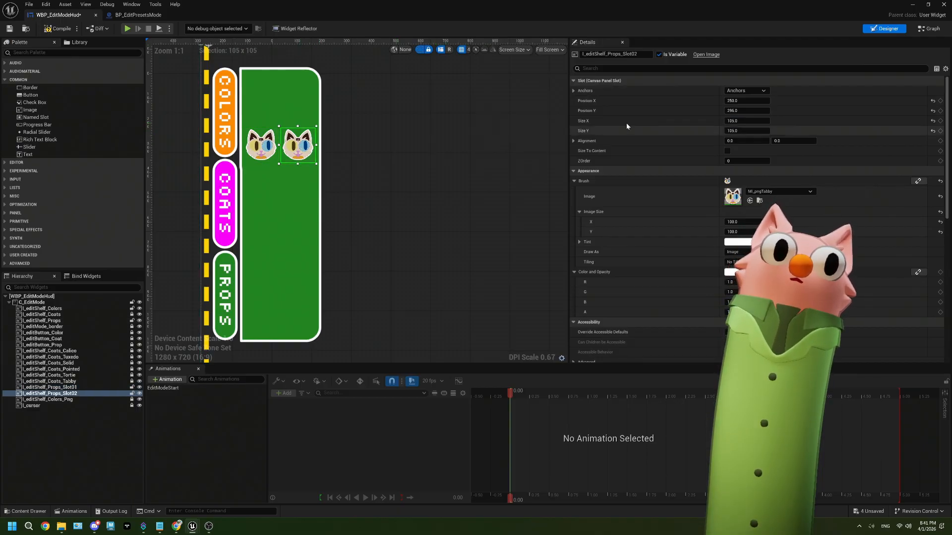
pyautogui.click(746, 110)
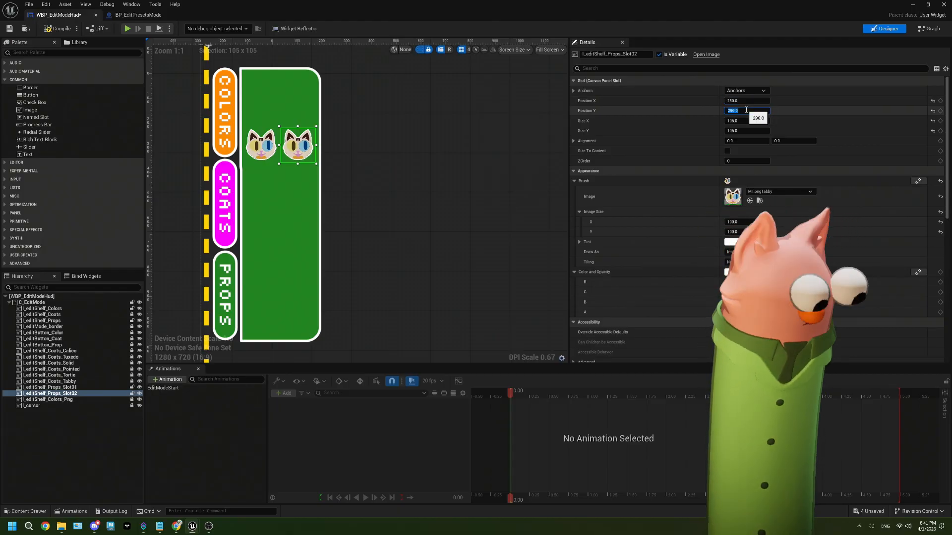
pyautogui.click(261, 146)
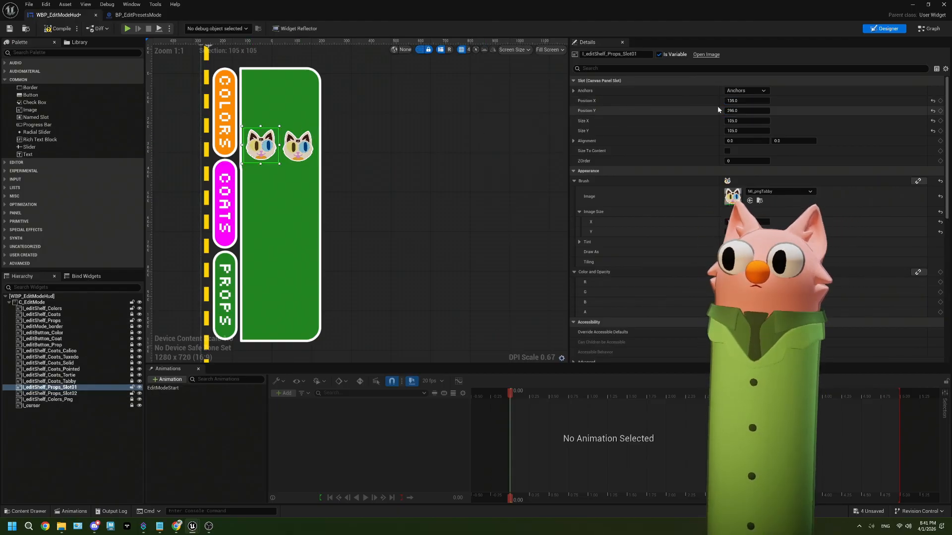
pyautogui.press('Tab')
# - Duplicate I_editShelf_Props_Slot02 and rename the copy as I_editShelf_Props_Slot03
pyautogui.click(298, 147)
pyautogui.keyDown('ctrl'); pyautogui.click(274, 147); pyautogui.keyUp('ctrl')
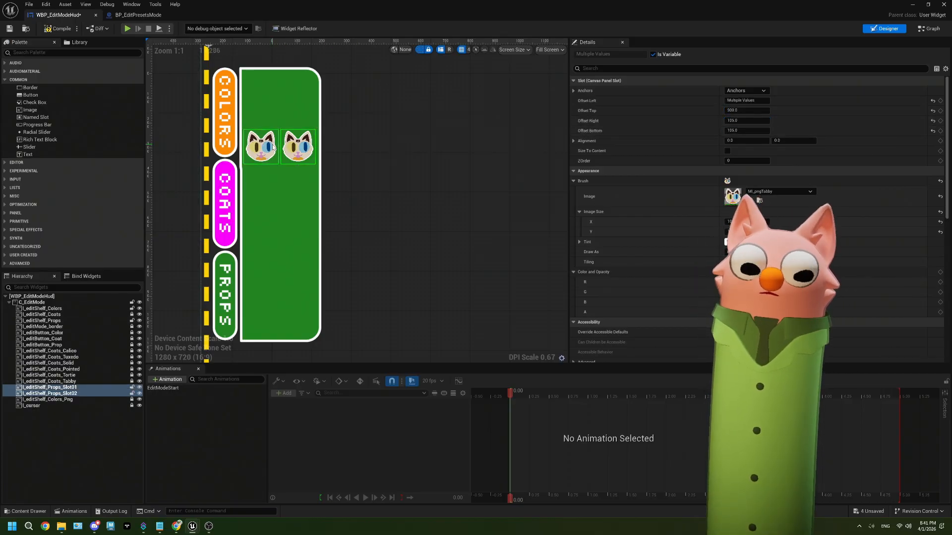
pyautogui.rightClick(83, 395)
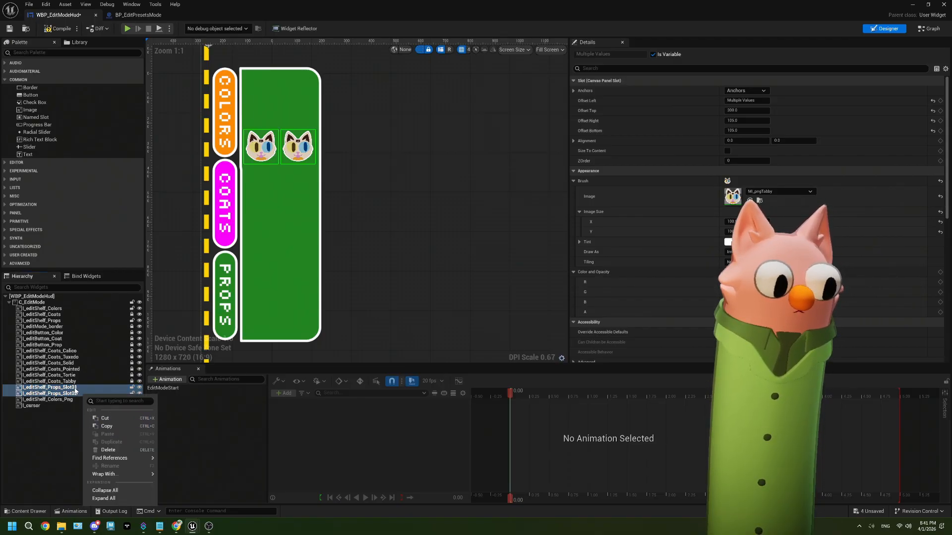
pyautogui.click(77, 394)
pyautogui.rightClick(79, 396)
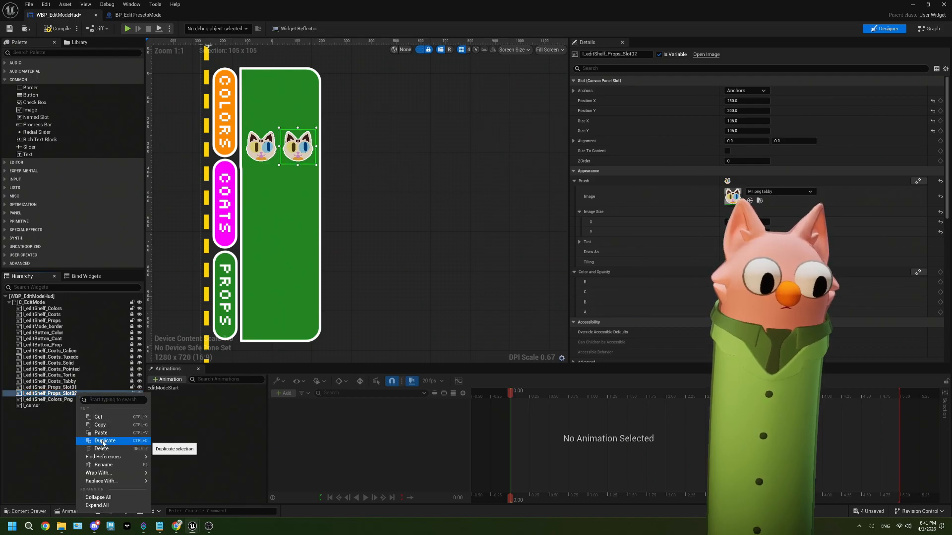
pyautogui.click(104, 441)
pyautogui.doubleClick(69, 400)
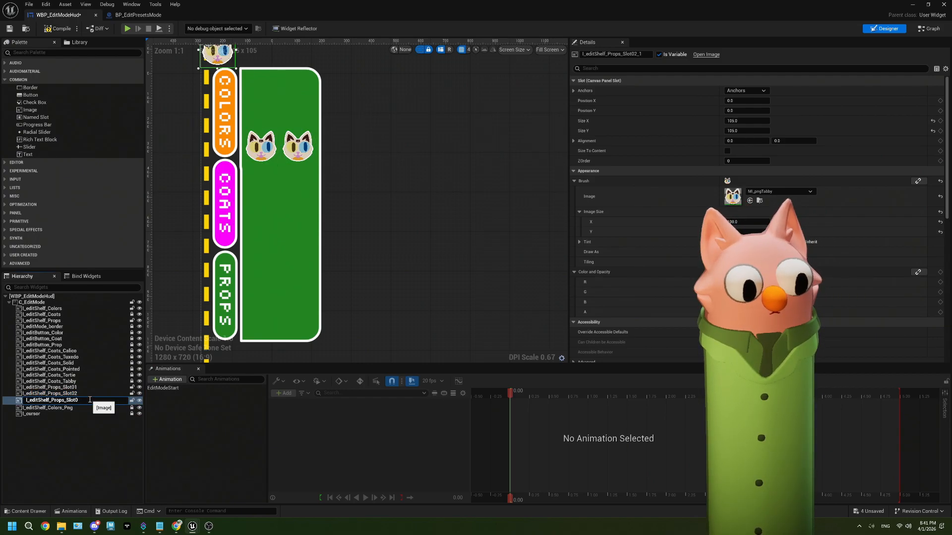
pyautogui.write('3')
pyautogui.press('Return')
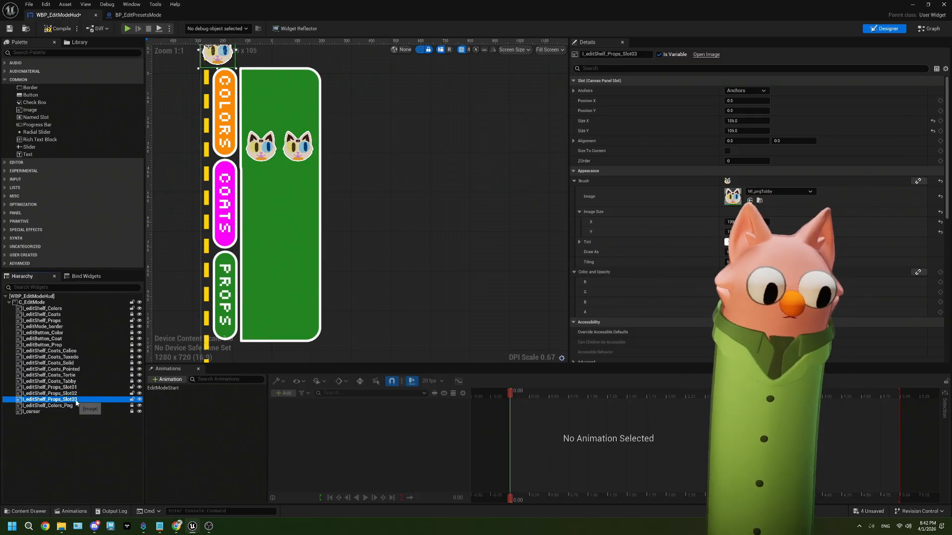
# - Place the Slot03 icon directly below Slot01 at Position X 135 and Position Y 410, and save the widget
pyautogui.moveTo(221, 59); pyautogui.dragTo(265, 187)
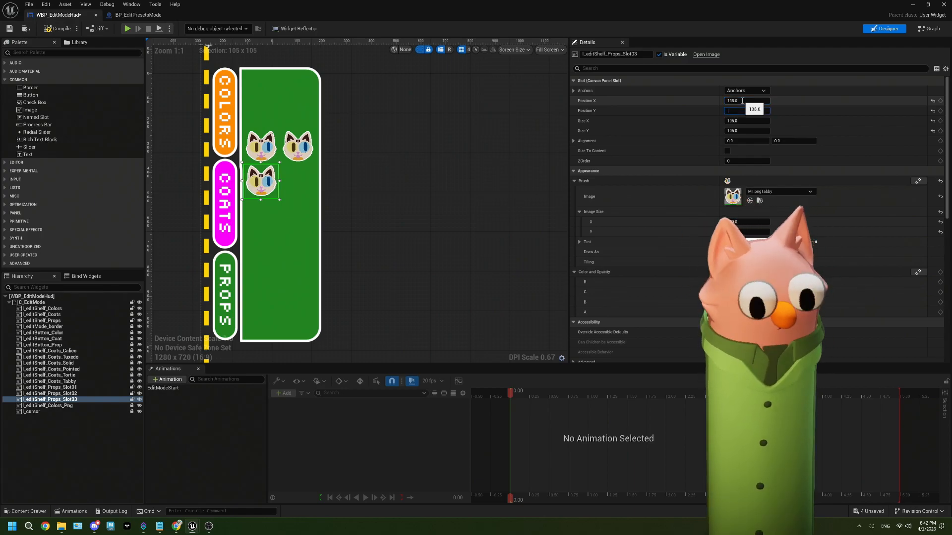
pyautogui.press('Tab')
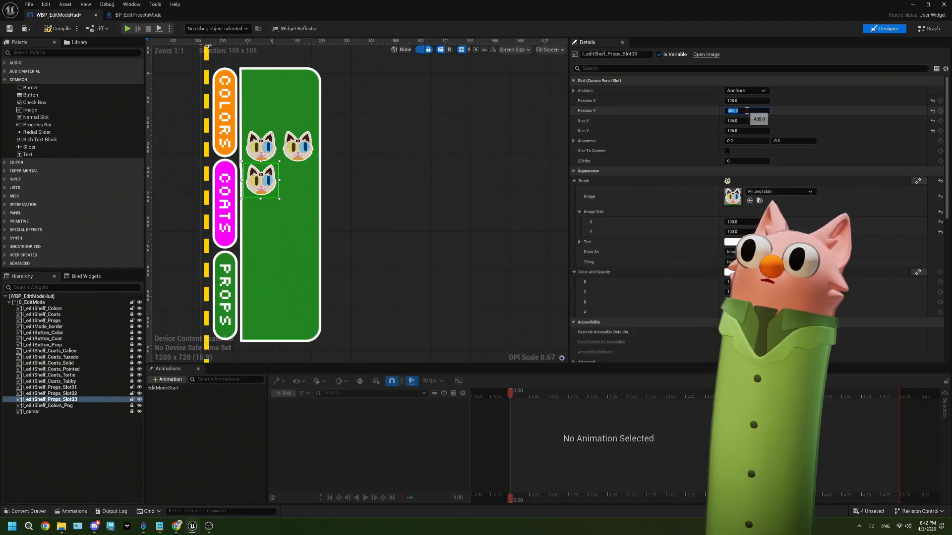
pyautogui.click(746, 111)
pyautogui.write('410')
pyautogui.press('Tab')
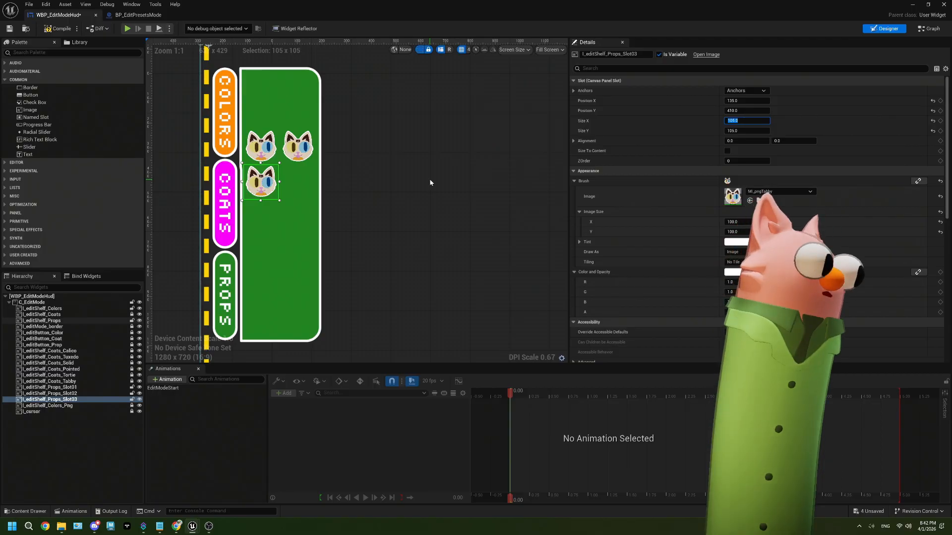
pyautogui.hotkey('ctrl', 's')
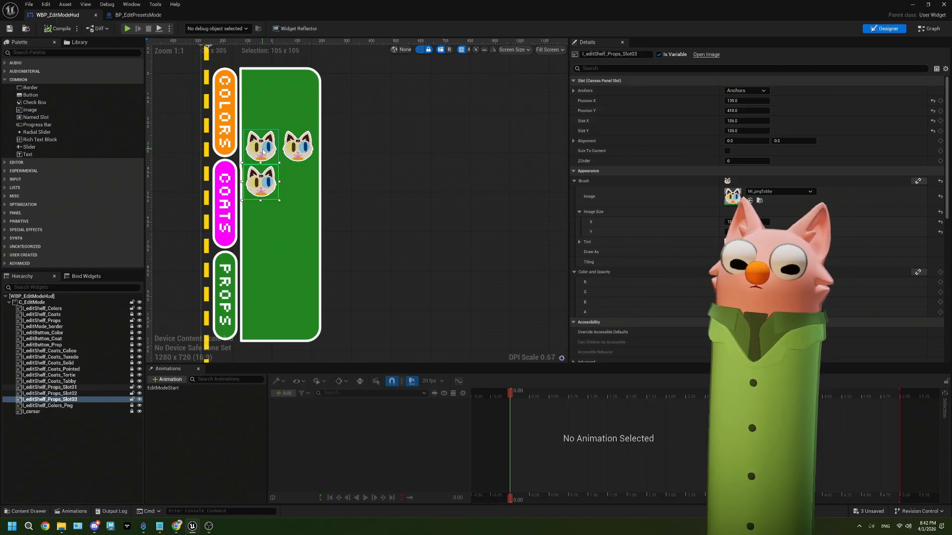
# - Set the brush image of Slot01 to T_editMode_propIcon_cowboy and that of Slot02 to the fez prop icon
pyautogui.click(50, 387)
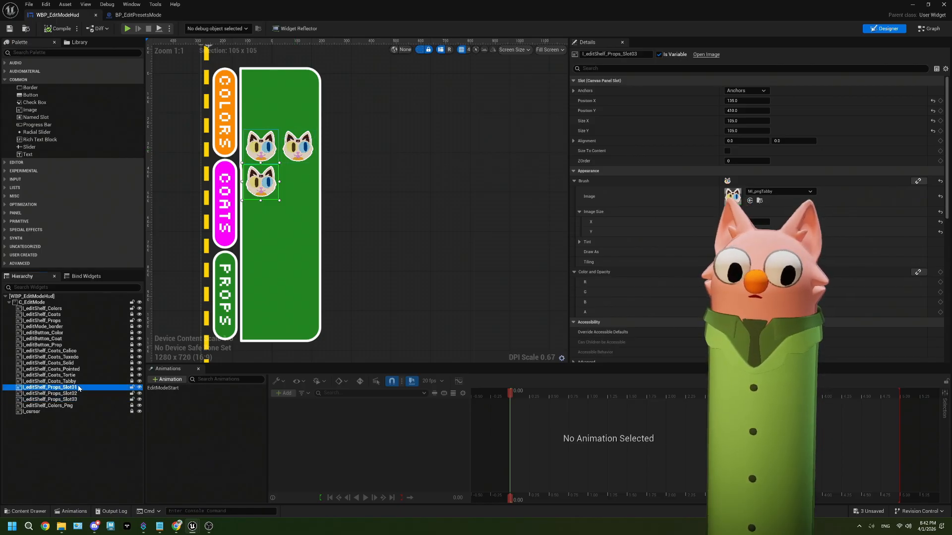
pyautogui.click(764, 192)
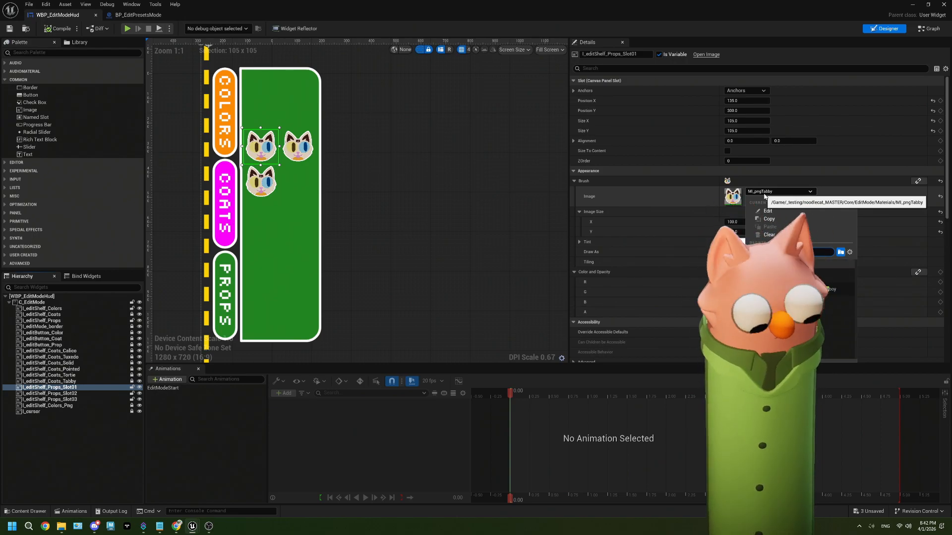
pyautogui.click(827, 289)
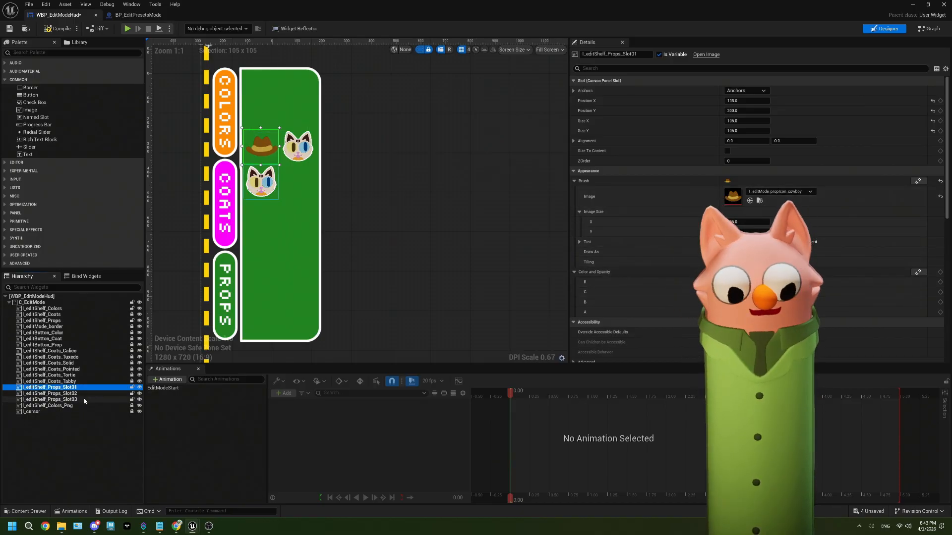
pyautogui.click(49, 393)
pyautogui.click(779, 192)
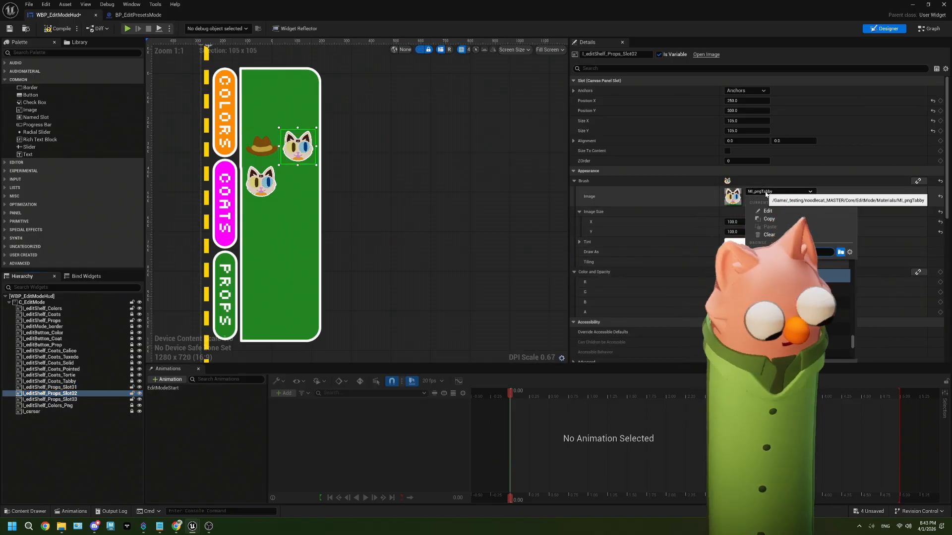
pyautogui.write('fez')
pyautogui.click(827, 289)
# - Clear the brush image of I_editShelf_Props_Slot03 and make its color fully transparent
pyautogui.click(263, 190)
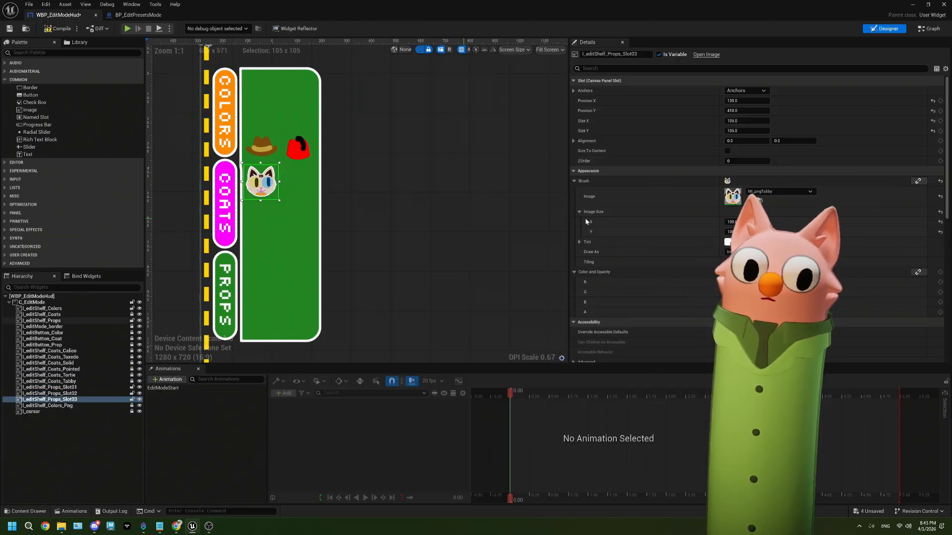
pyautogui.click(756, 193)
pyautogui.click(763, 232)
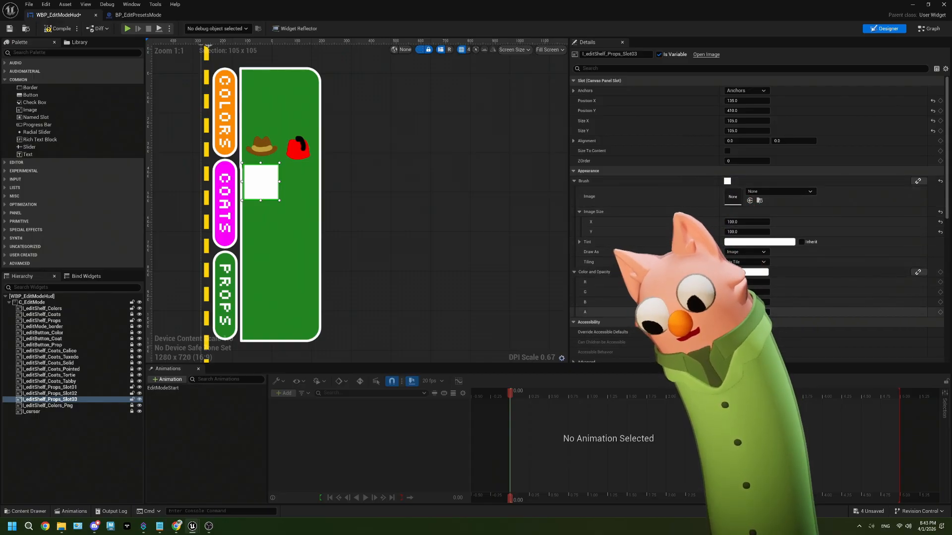
pyautogui.press('Return')
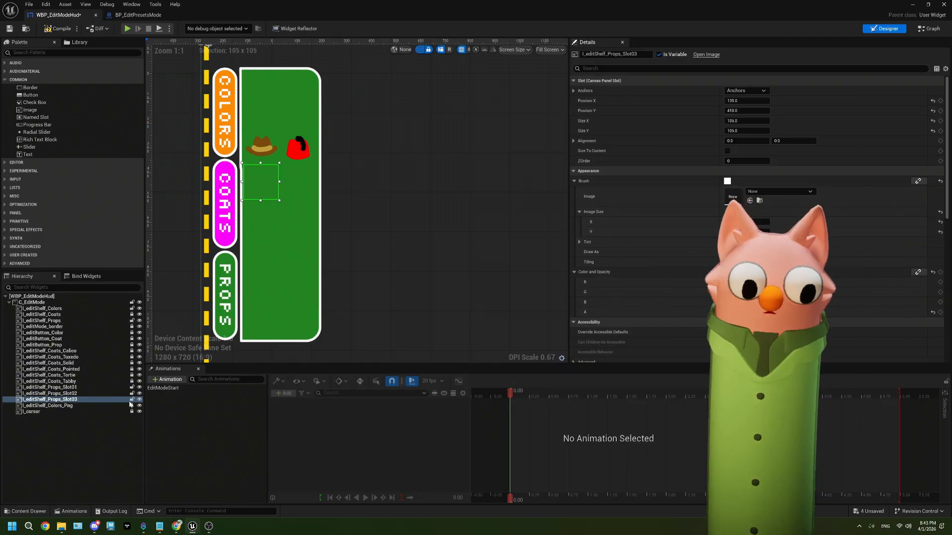
# - Delete I_editShelf_Props_Slot03 from the hierarchy and save the widget blueprint
pyautogui.click(74, 394)
pyautogui.click(62, 401)
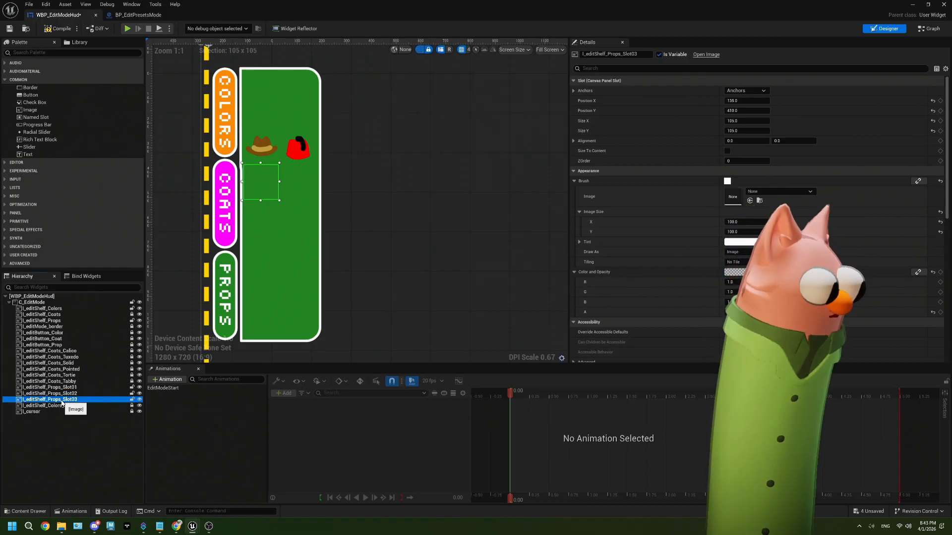
pyautogui.press('Delete')
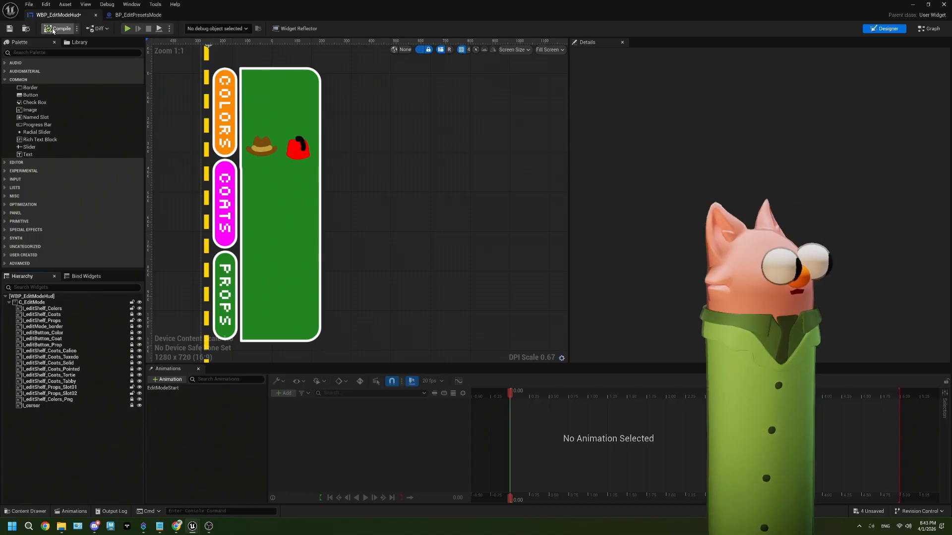
pyautogui.click(9, 28)
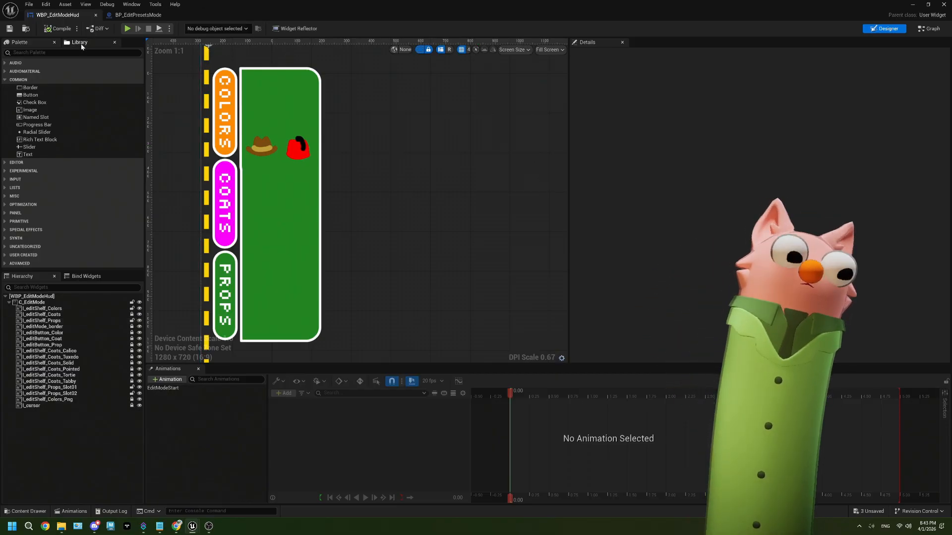
# - Return to the Noodlecat_Env level, enlarge its viewport, and look around the room to the noodle cat
pyautogui.click(944, 4)
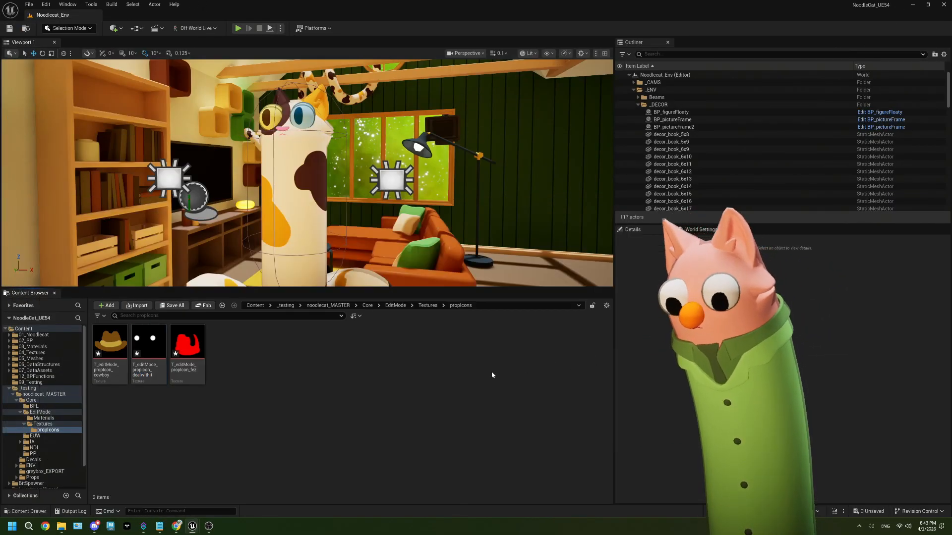
pyautogui.moveTo(442, 287); pyautogui.dragTo(414, 420)
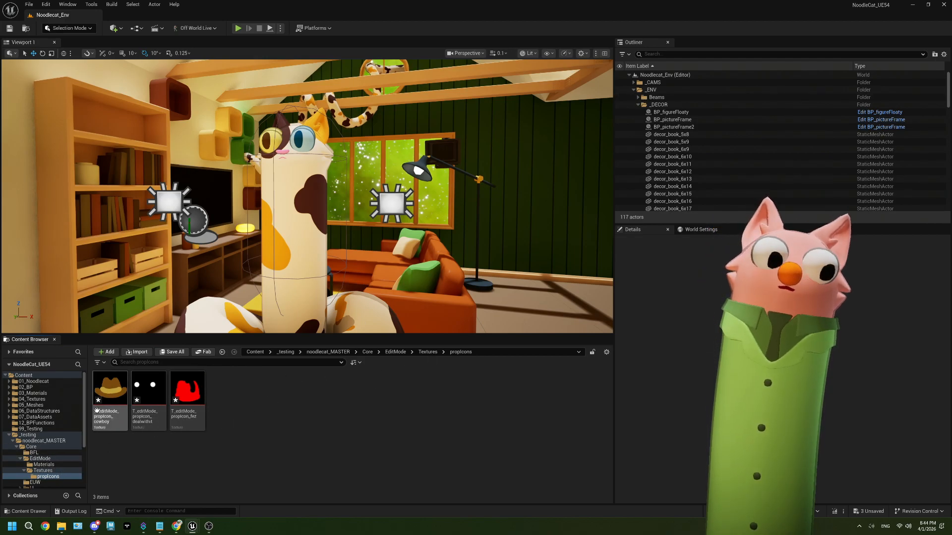
pyautogui.moveTo(307, 198); pyautogui.dragTo(268, 198, button='right')
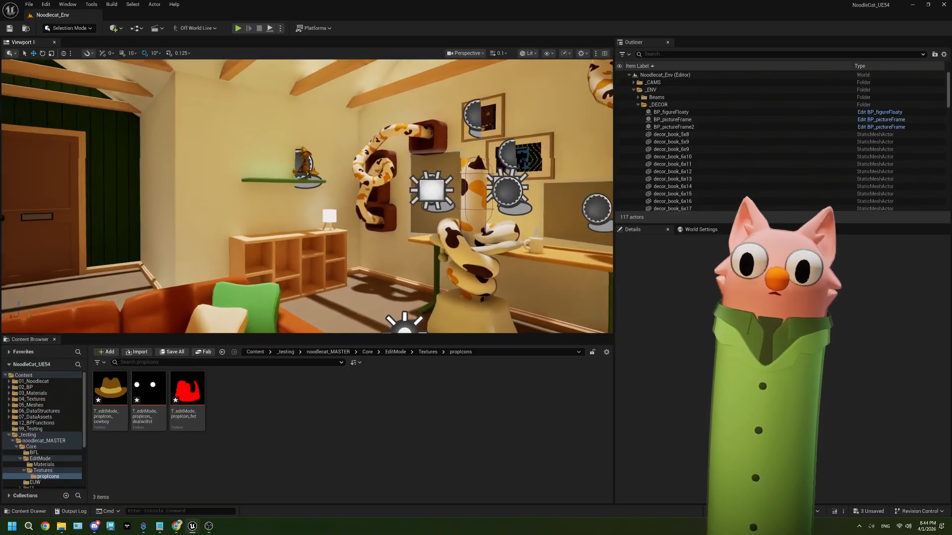
pyautogui.moveTo(307, 196); pyautogui.dragTo(471, 176, button='right')
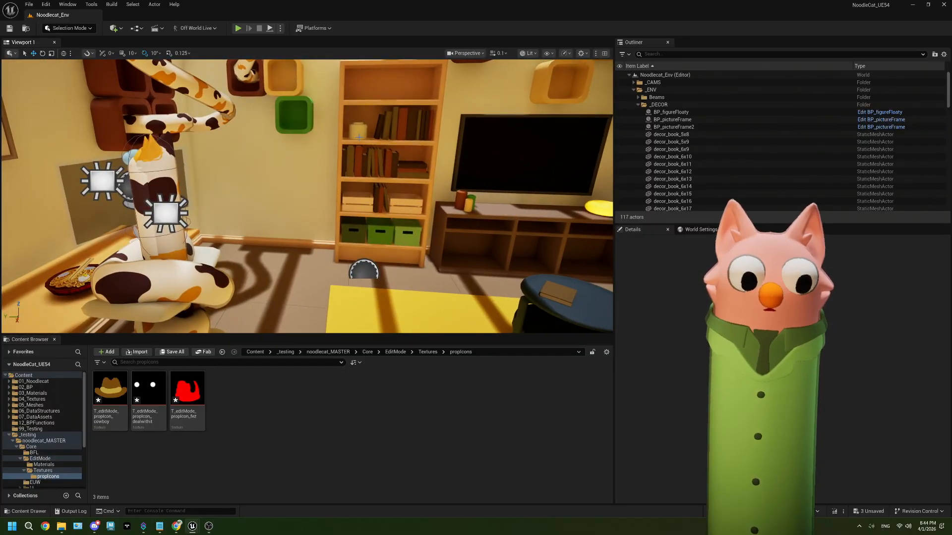
pyautogui.moveTo(113, 296); pyautogui.dragTo(363, 210, button='right')
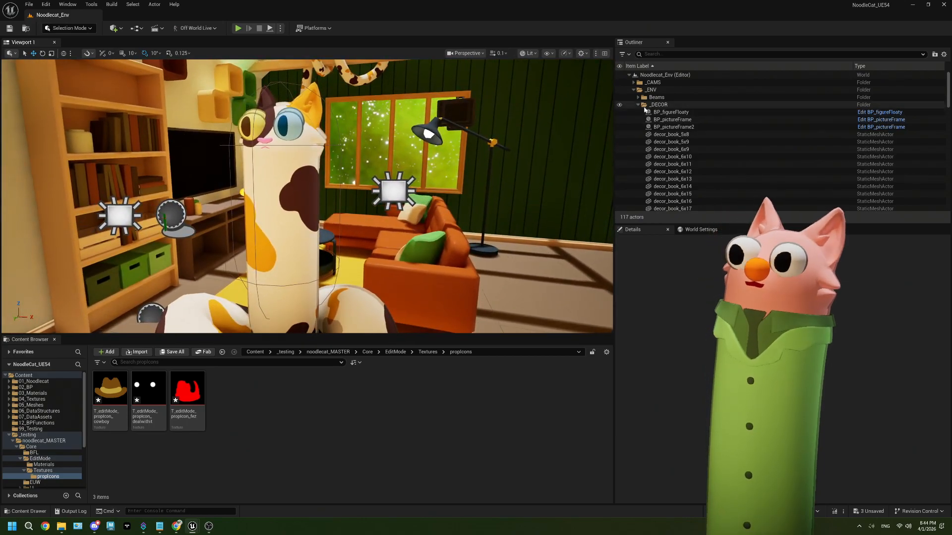
# - Collapse the _DECOR and _ENV folders in the Outliner and hide the BP_Noodlecat_NEW actor in the level
pyautogui.click(640, 105)
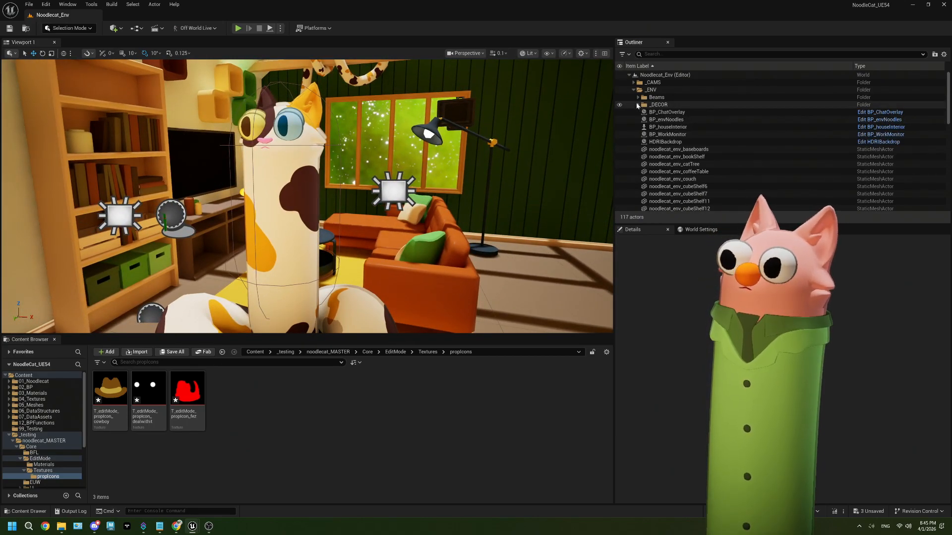
pyautogui.click(633, 90)
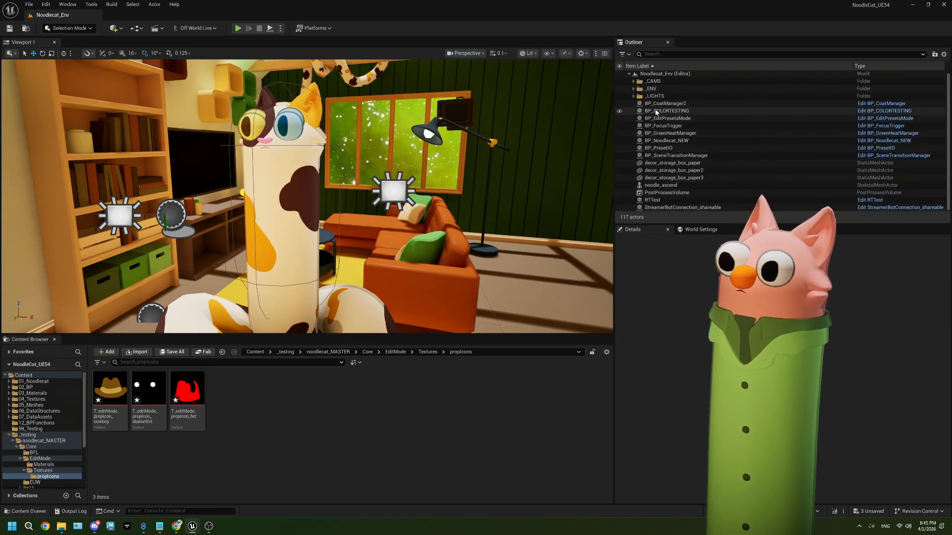
pyautogui.click(618, 140)
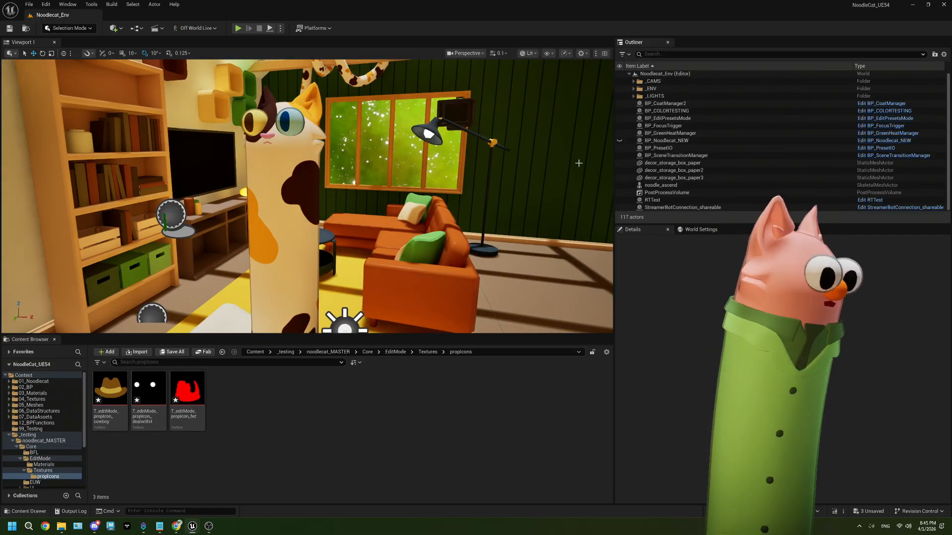
pyautogui.moveTo(408, 220); pyautogui.dragTo(388, 237, button='right')
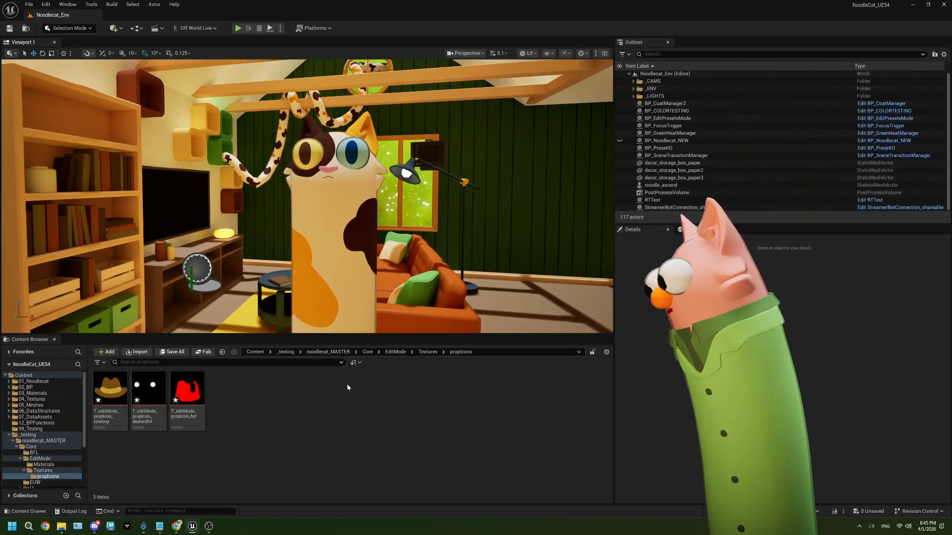
# - Run the EUW_Presets editor utility widget from the Core > EUW content folder
pyautogui.scroll(-1, 44, 471)
pyautogui.click(35, 470)
pyautogui.click(105, 404)
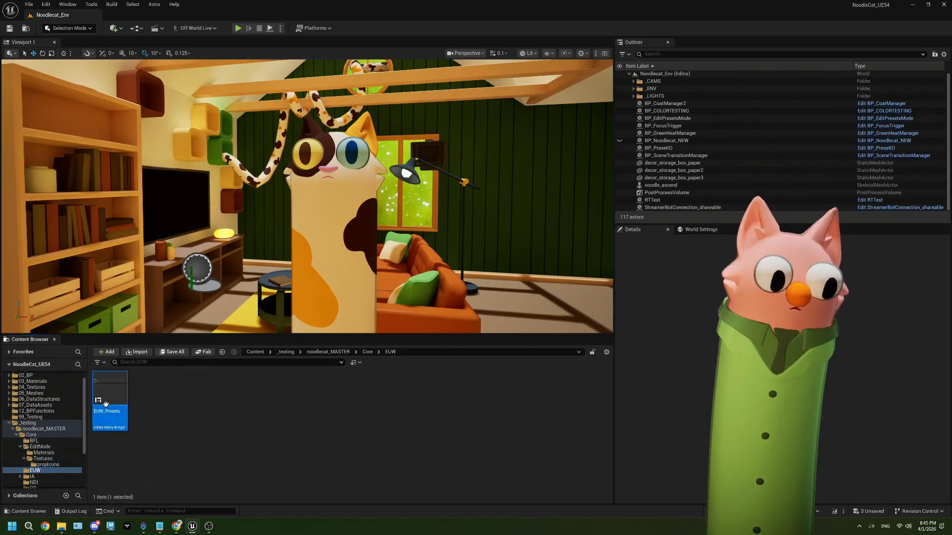
pyautogui.rightClick(105, 404)
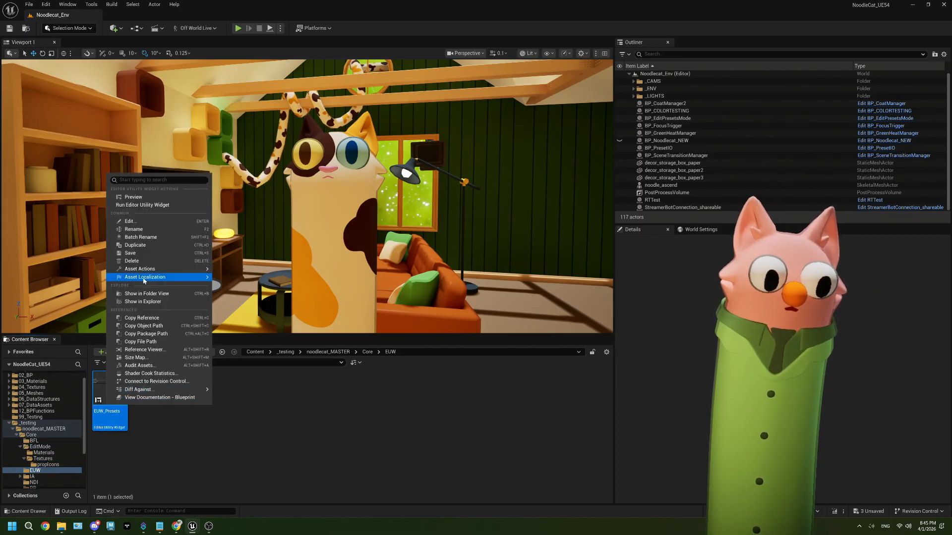
pyautogui.click(136, 206)
# - Import the user_beaker palette onto the color-testing cat from the list of saved palettes
pyautogui.click(99, 204)
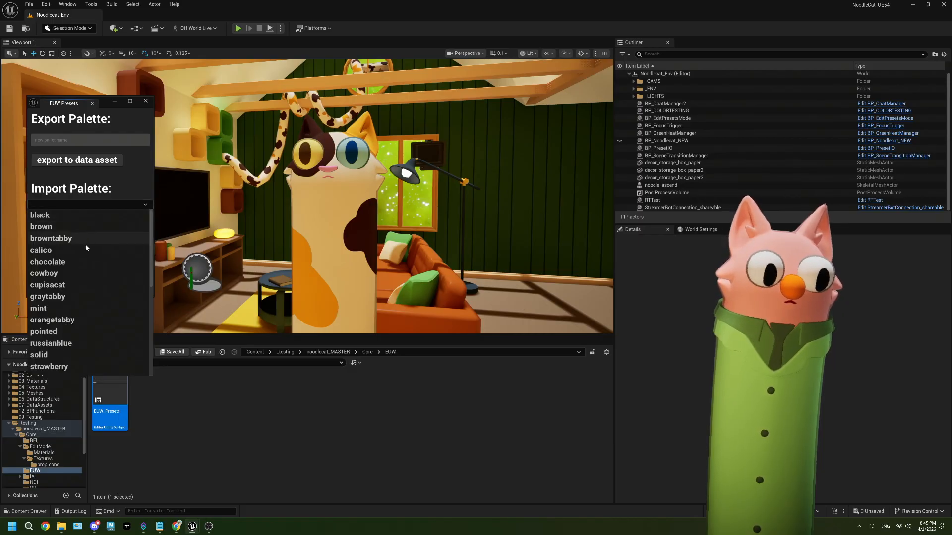
pyautogui.scroll(-5, 80, 283)
pyautogui.click(79, 282)
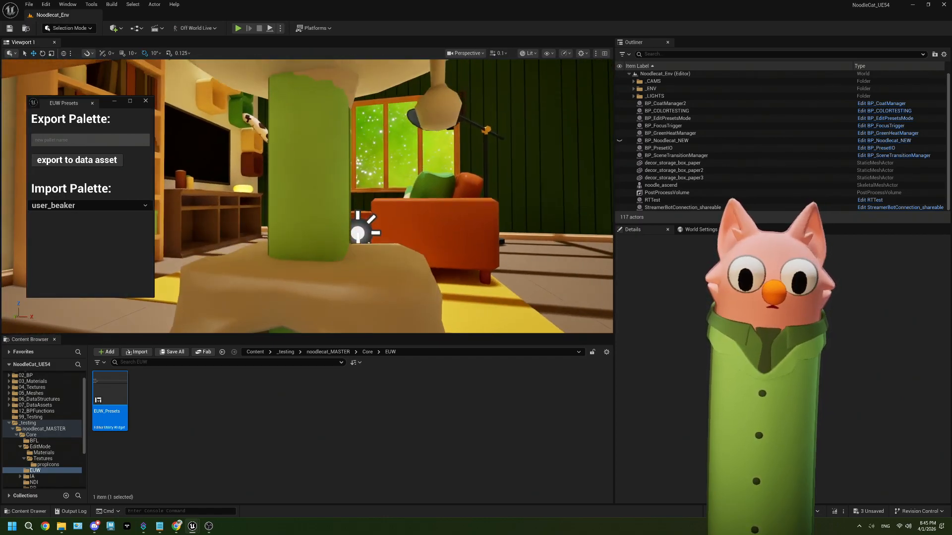
# - Set Index [2] of BP_COLORTESTING's Coat Color Array to a light green sampled from the viewport with the eyedropper
pyautogui.moveTo(379, 220)
pyautogui.mouseDown(button='right')
pyautogui.moveTo(436, 223)
pyautogui.moveTo(379, 220)
pyautogui.mouseUp(button='right')
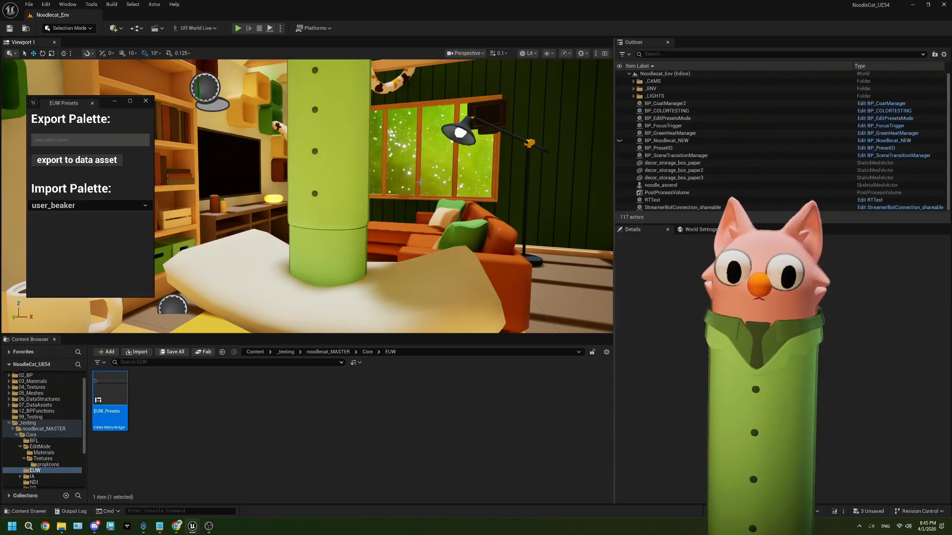
pyautogui.click(666, 110)
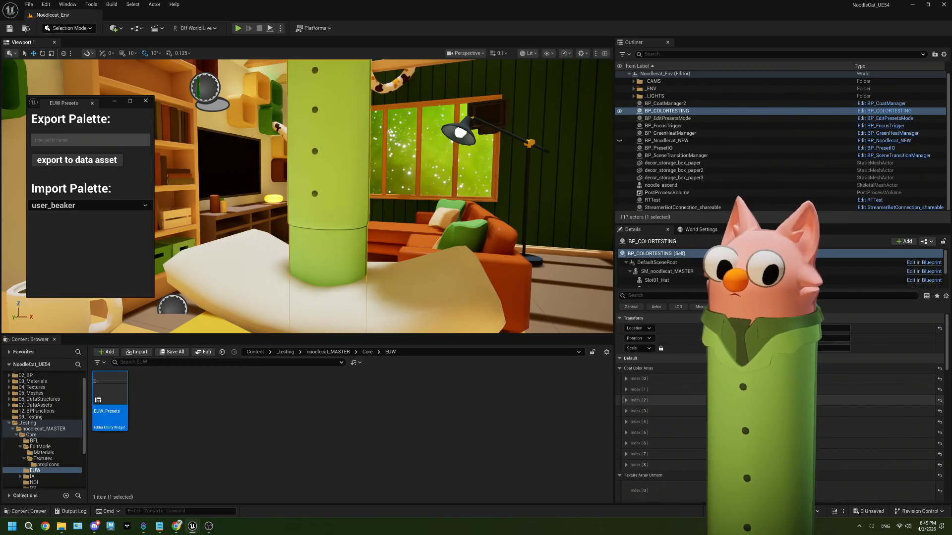
pyautogui.scroll(-3, 686, 412)
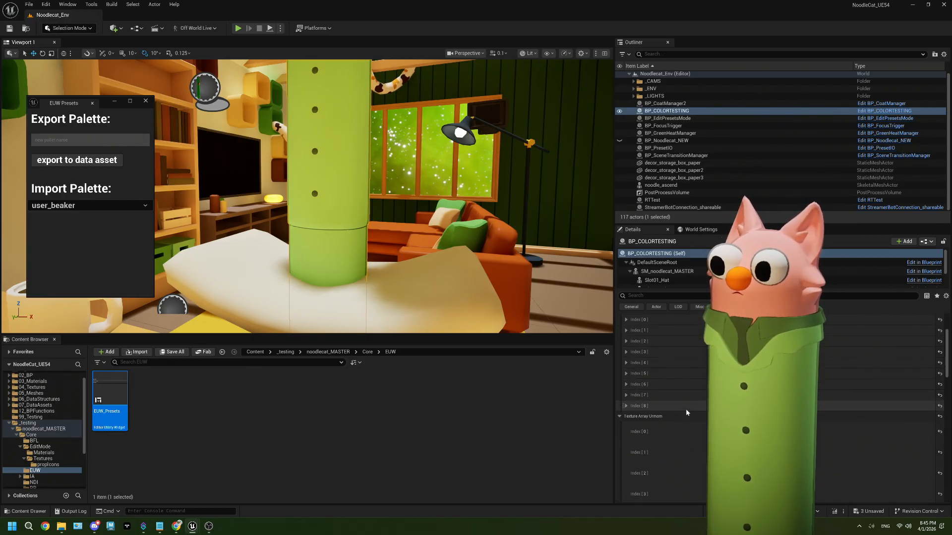
pyautogui.scroll(1, 686, 413)
pyautogui.moveTo(347, 208); pyautogui.dragTo(376, 219, button='right')
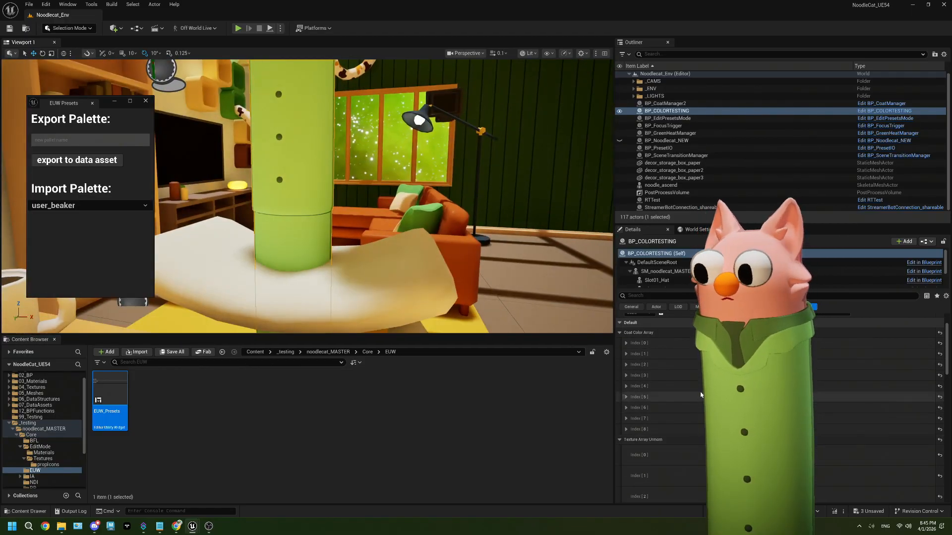
pyautogui.click(734, 364)
pyautogui.click(875, 366)
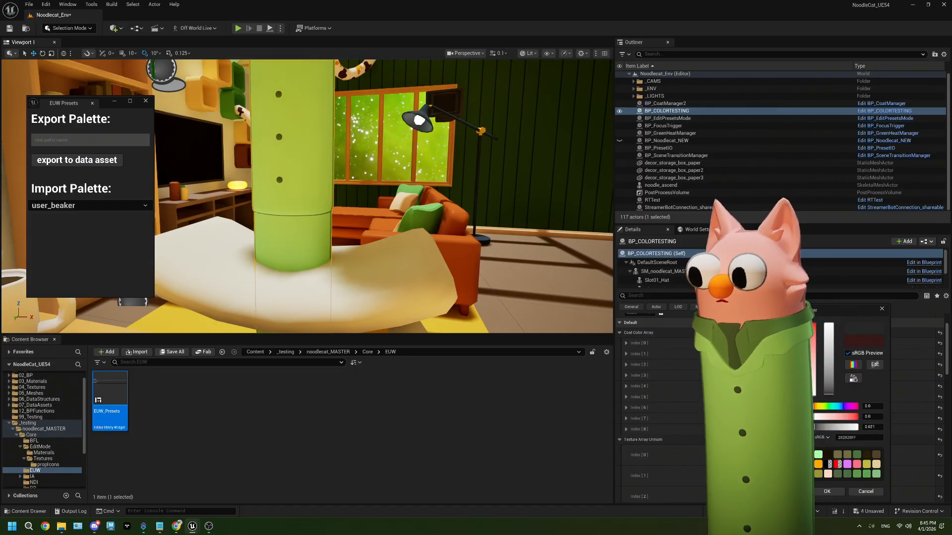
pyautogui.click(410, 192)
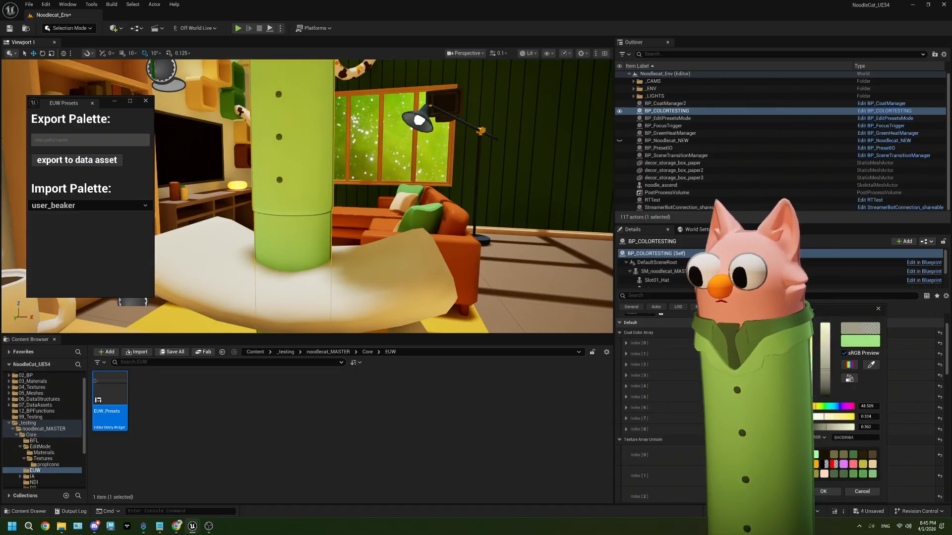
pyautogui.click(823, 492)
# - Export the adjusted palette to a data asset under the name user_beaker and close the EUW Presets window
pyautogui.click(51, 140)
pyautogui.write('user_be')
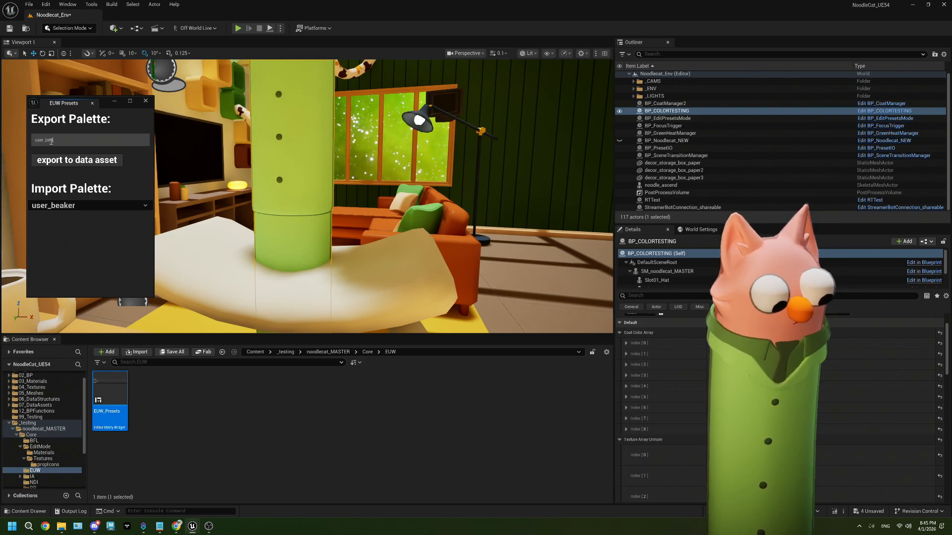
pyautogui.write('aker')
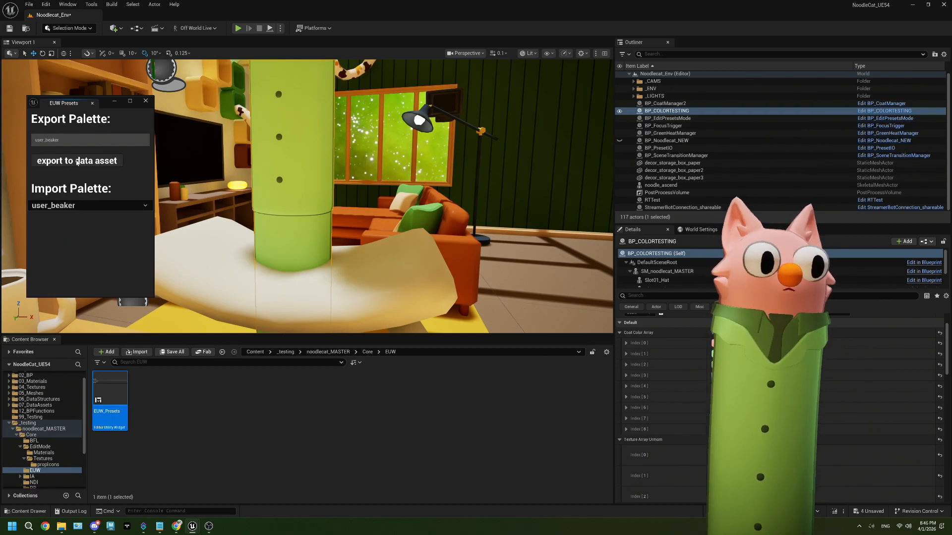
pyautogui.click(145, 103)
pyautogui.click(243, 436)
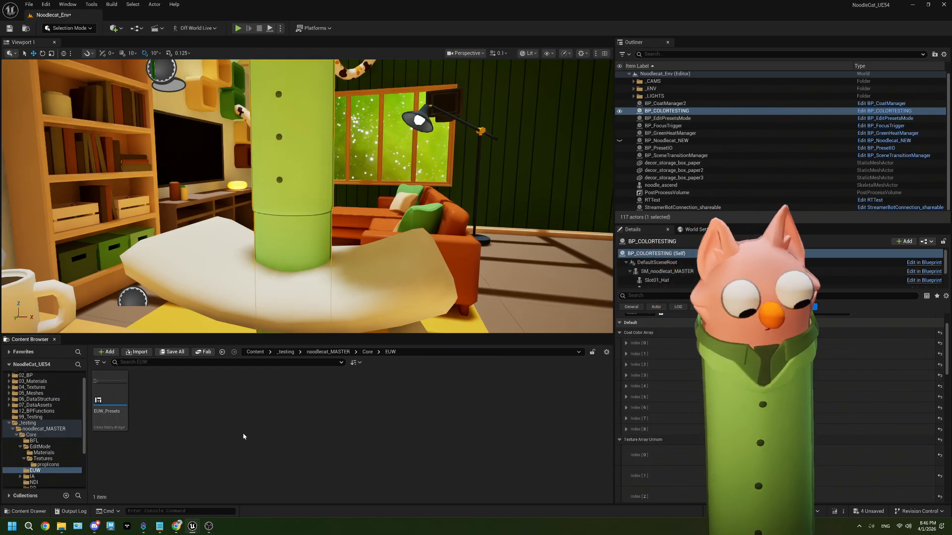
# - Examine the whole recolored cat and the surrounding room in the level viewport
pyautogui.press('s')
pyautogui.moveTo(277, 208); pyautogui.dragTo(290, 233, button='right')
pyautogui.press('w')
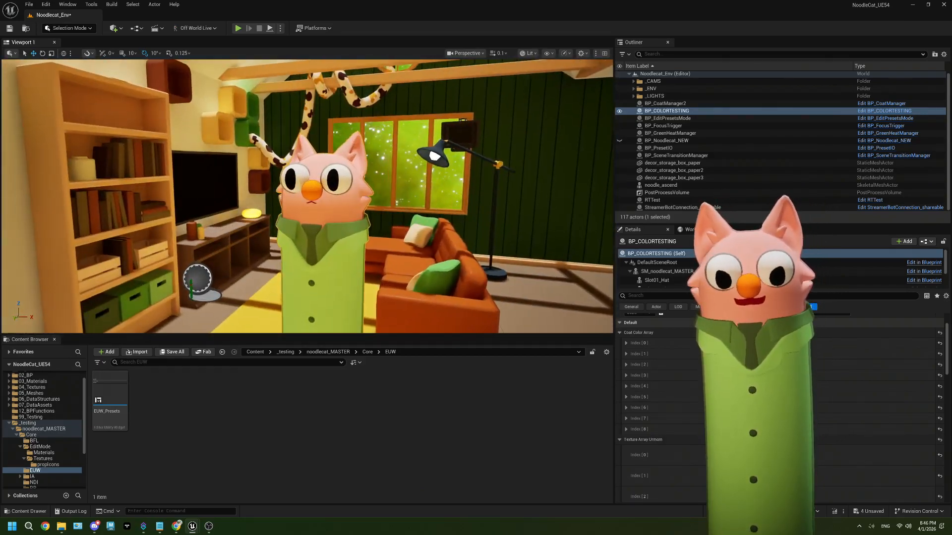
pyautogui.moveTo(317, 289); pyautogui.dragTo(331, 276, button='right')
pyautogui.press('s')
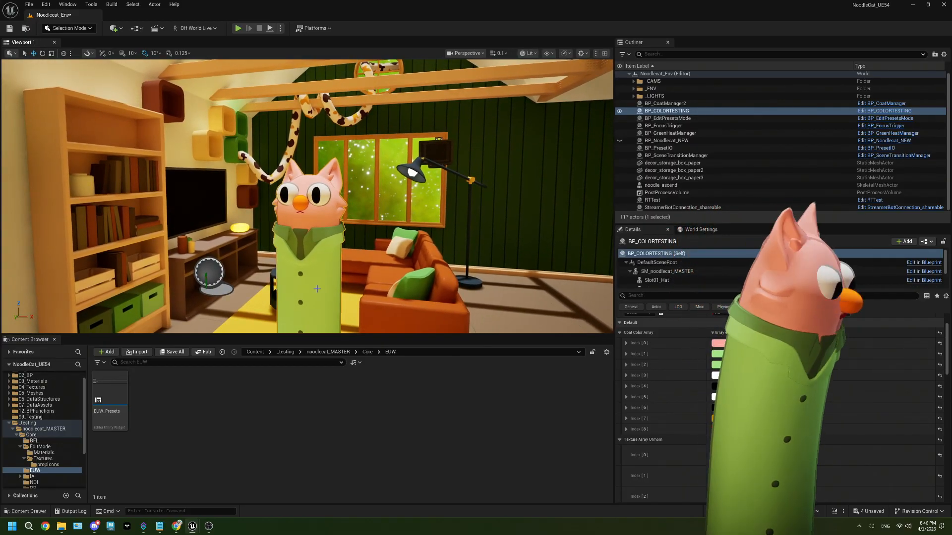